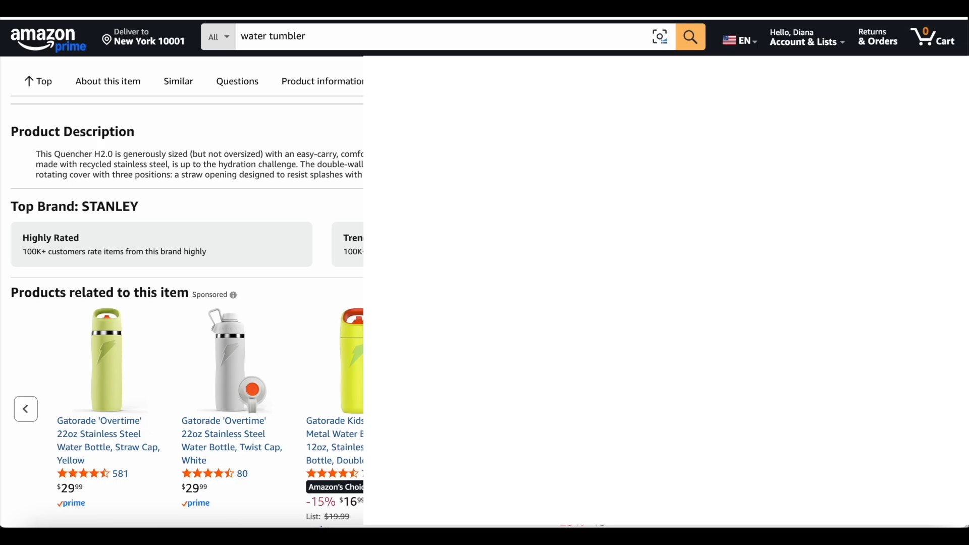
Highlight the Product Description paragraph of the STANLEY Quencher listing from both ends, then clear the selection.
mouse_move(31, 154)
left_mouse_down()
mouse_move(294, 173)
mouse_move(279, 172)
left_mouse_up()
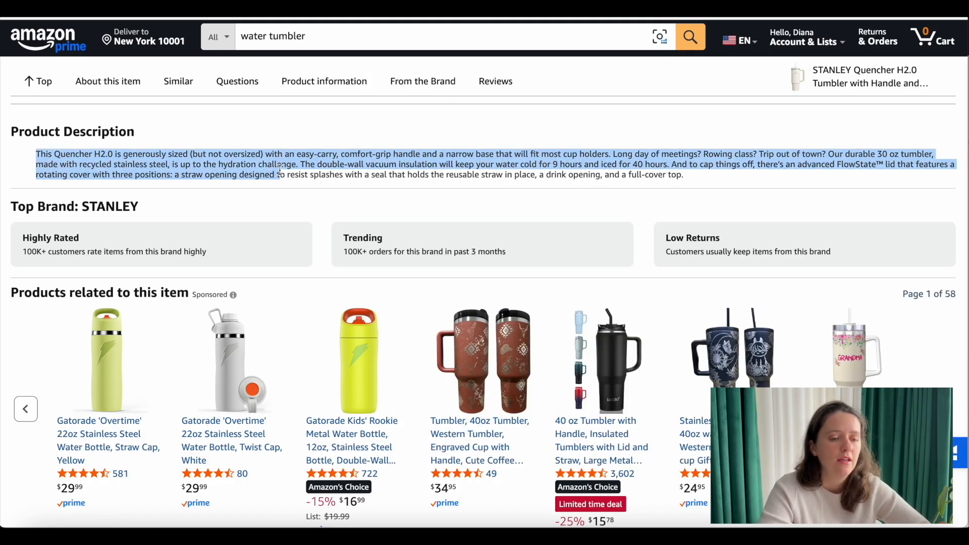
left_click(624, 226)
left_click_drag(687, 179, 241, 165)
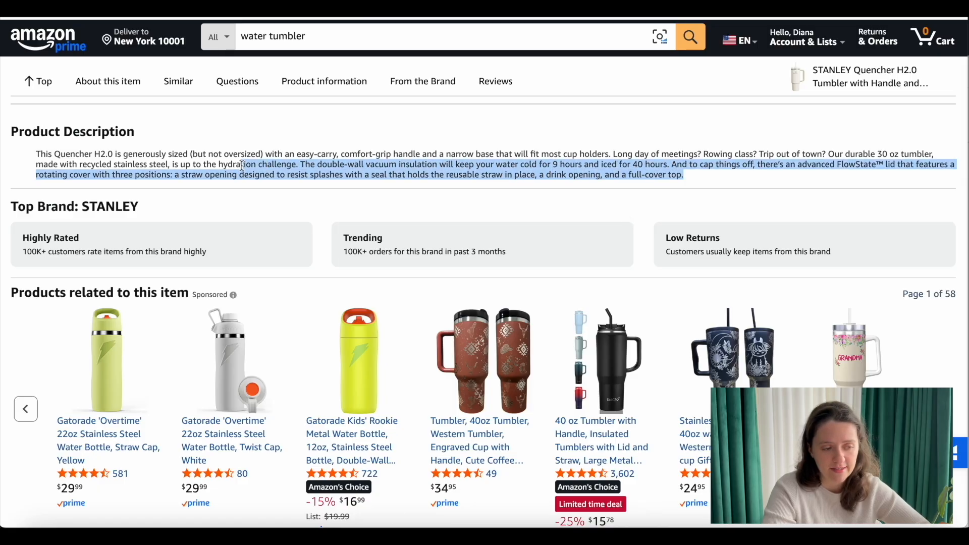
left_click(314, 171)
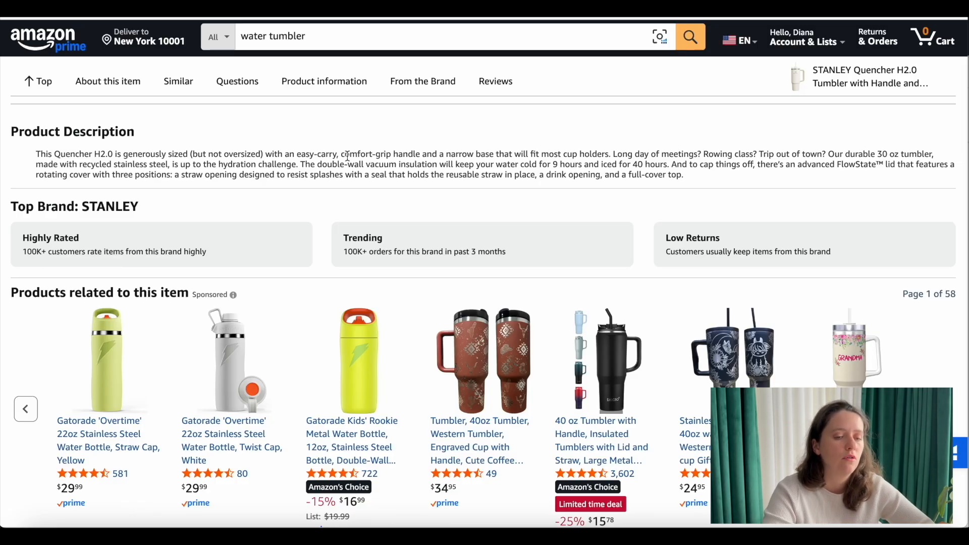
Find the From the manufacturer section above the product description and examine its Quencher H2.0 FlowState Tumbler banner.
scroll(382, 157, "up", 7)
scroll(383, 157, "up", 20)
scroll(381, 152, "down", 13)
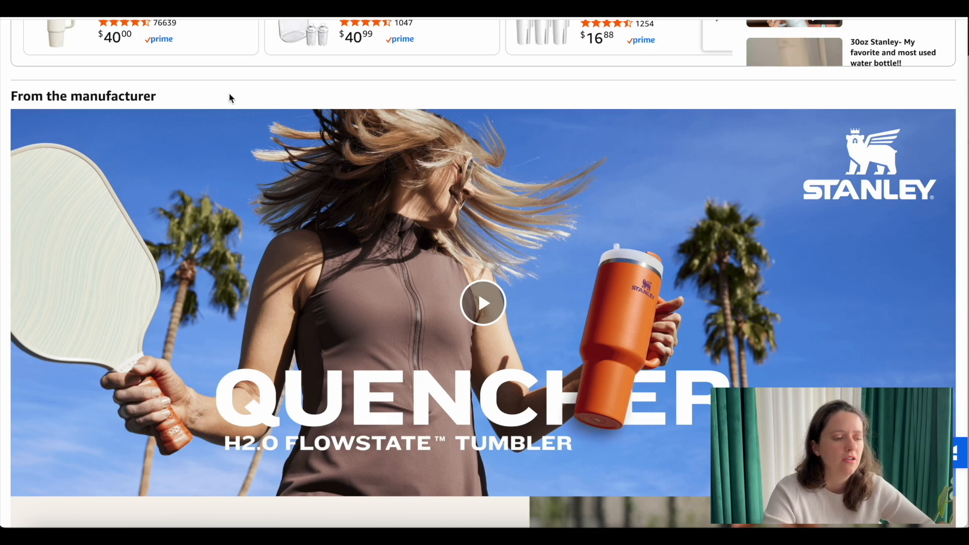
scroll(229, 94, "down", 1)
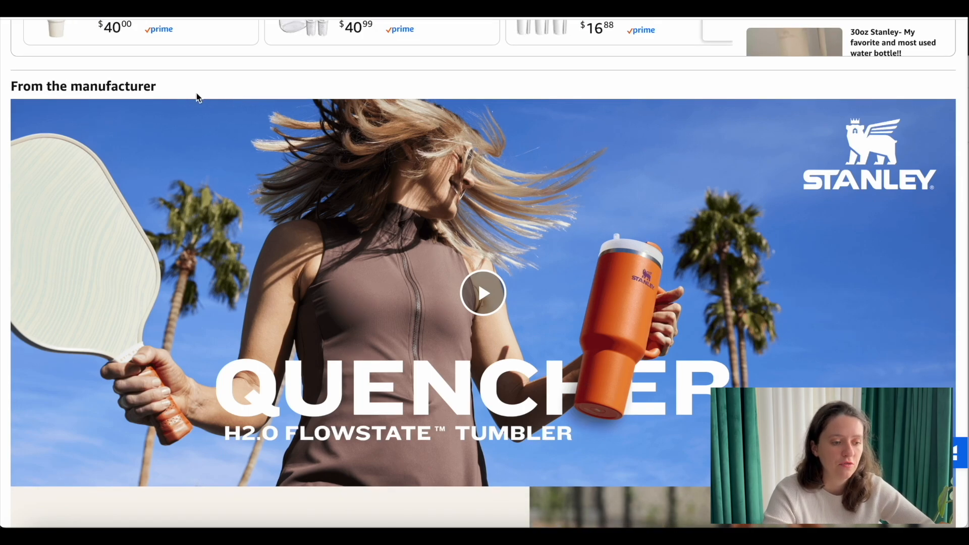
scroll(197, 97, "down", 1)
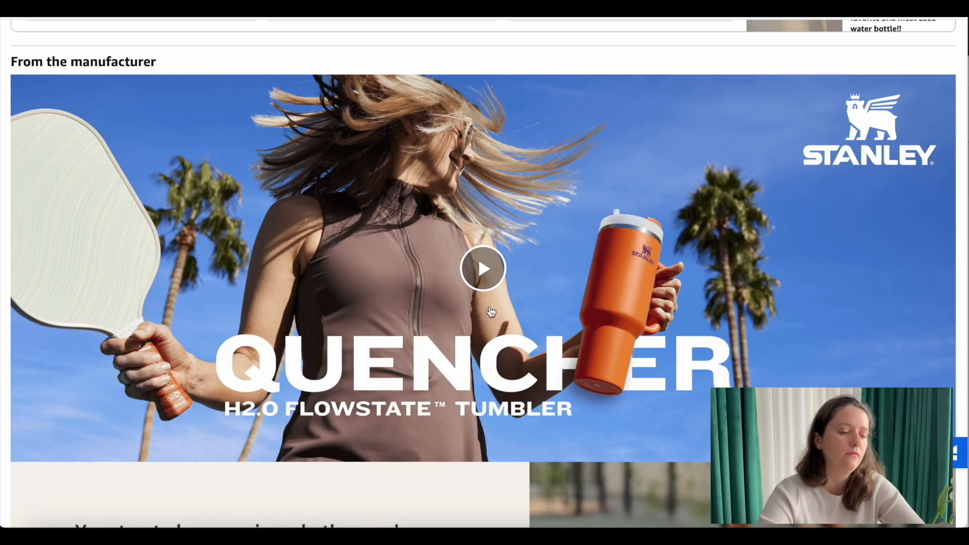
scroll(421, 269, "down", 1)
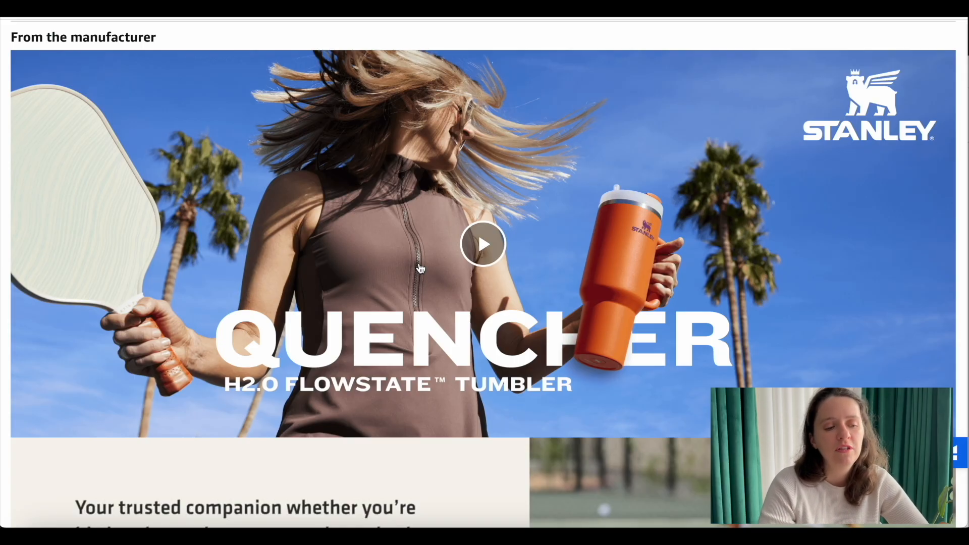
scroll(420, 268, "down", 1)
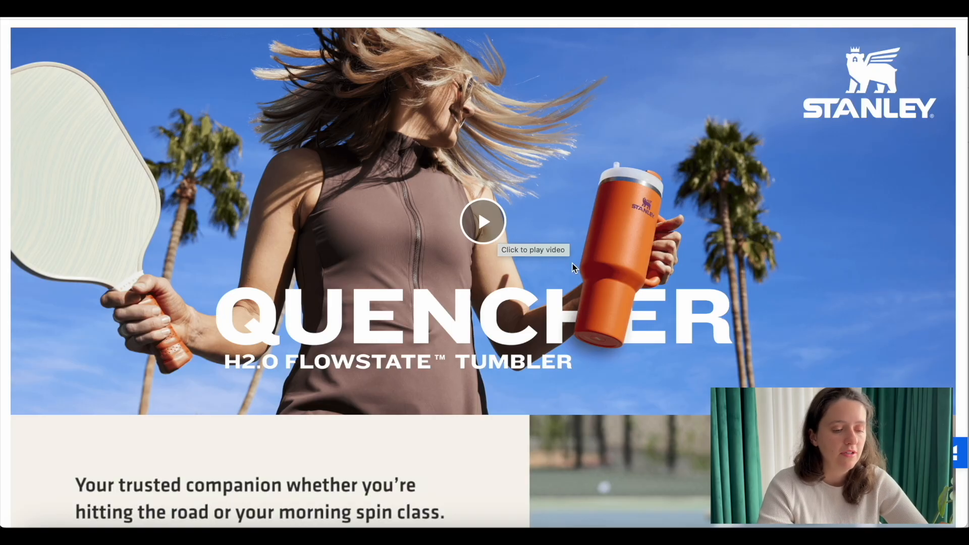
Examine the manufacturer section's travel tumbler text, feature icons and size comparison down to the Quick Flip GO Bottle slide.
scroll(572, 264, "down", 8)
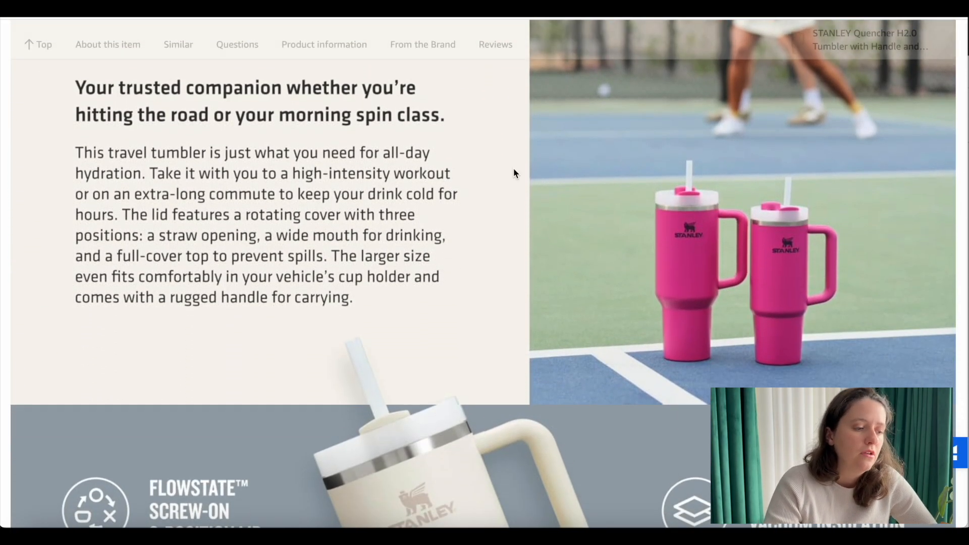
scroll(399, 126, "down", 5)
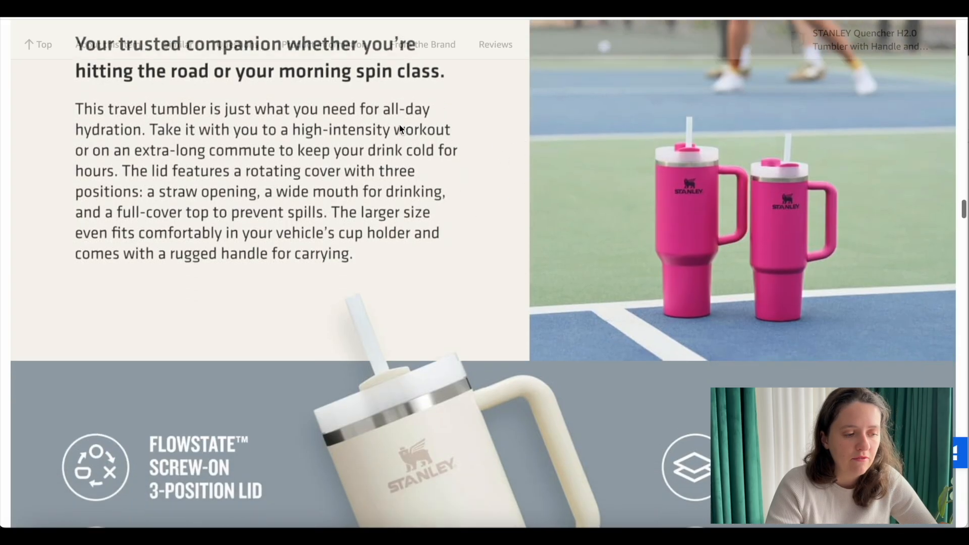
scroll(399, 128, "down", 3)
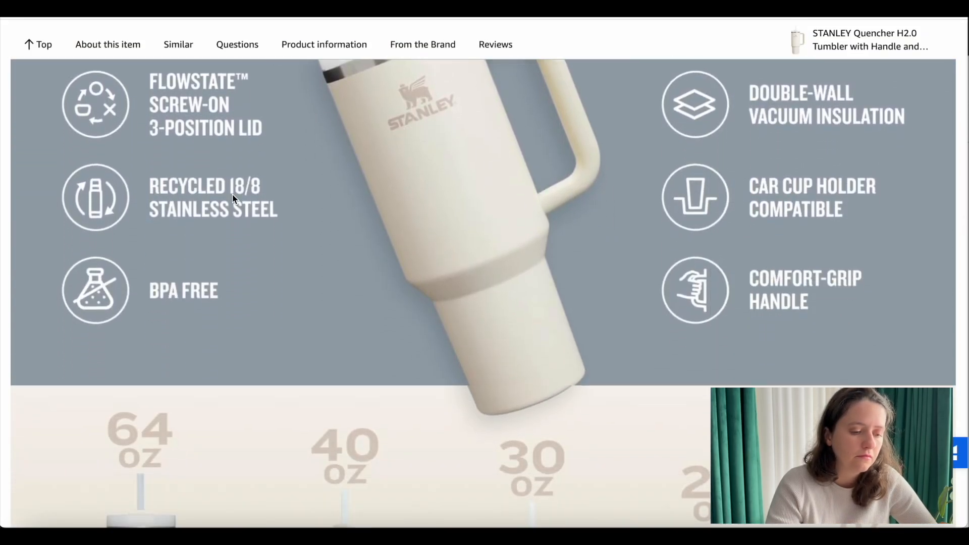
scroll(233, 198, "down", 12)
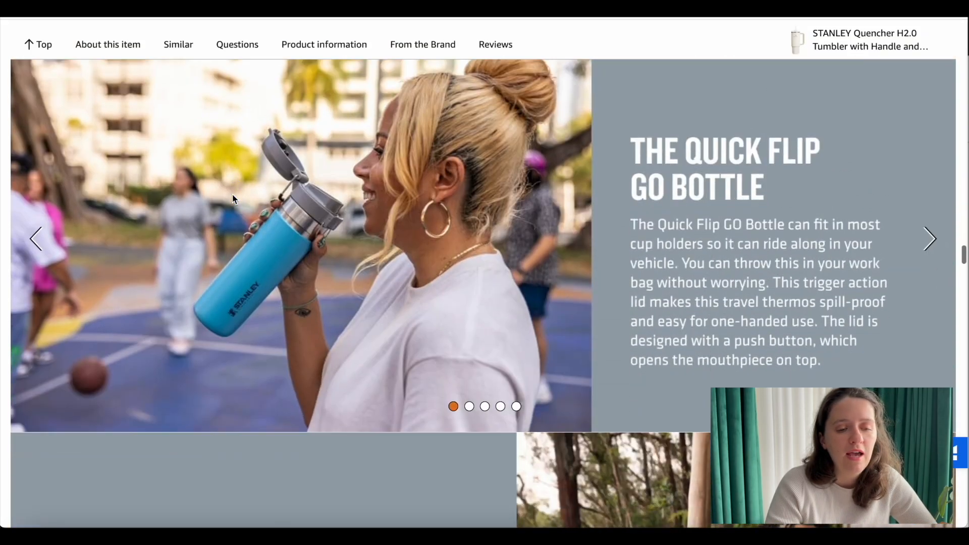
scroll(234, 198, "up", 3)
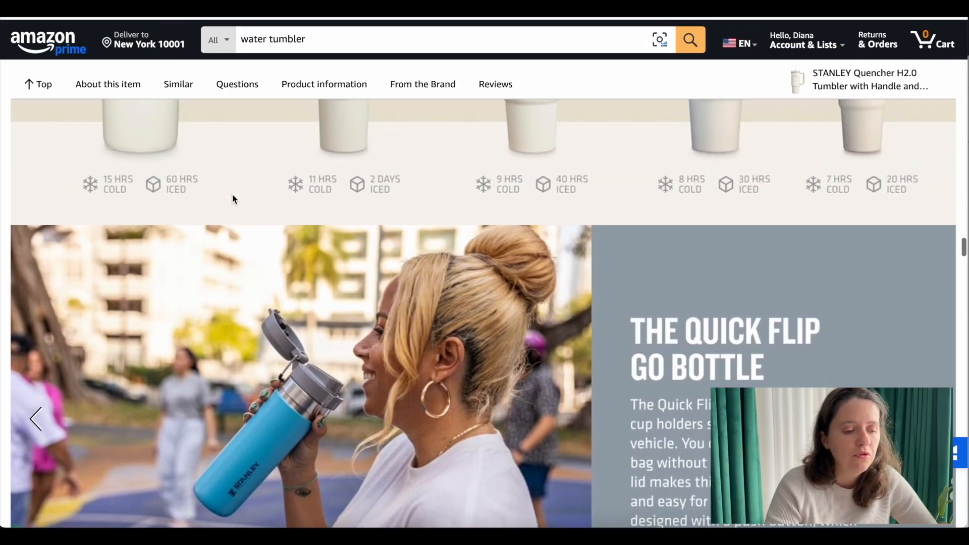
scroll(234, 198, "down", 1)
scroll(232, 198, "down", 2)
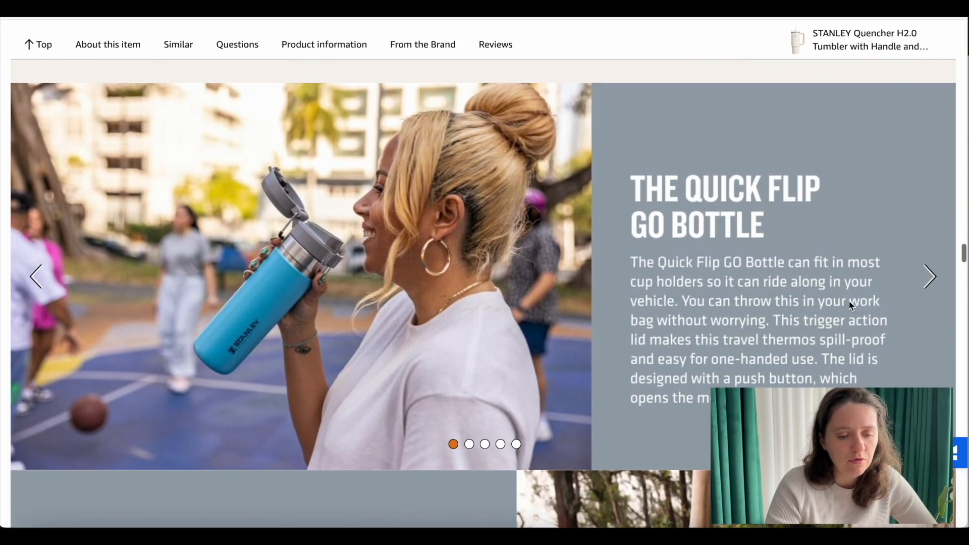
Advance the manufacturer's bottle carousel from the Quick Flip GO Bottle to its fifth slide.
left_click(930, 277)
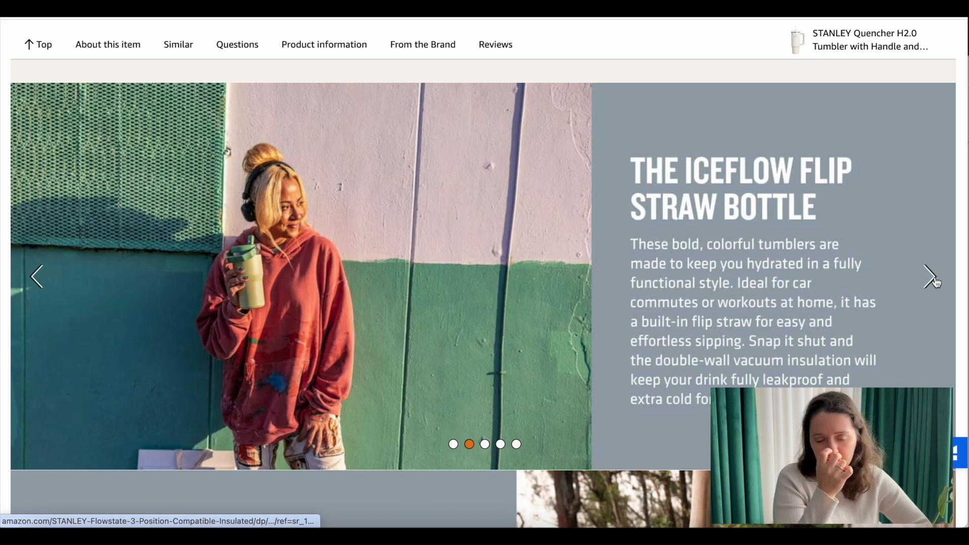
left_click(933, 278)
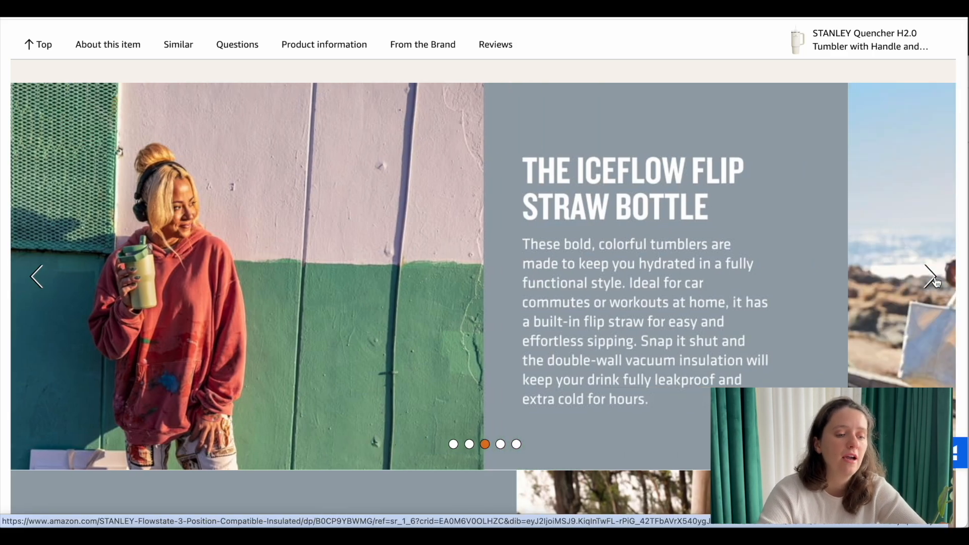
left_click(932, 278)
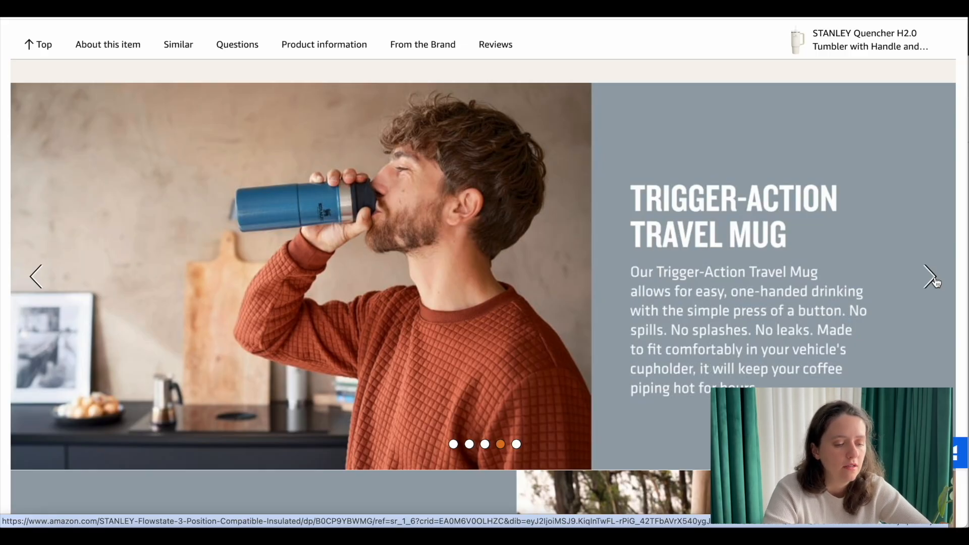
left_click(930, 278)
Advance the Sustainability at Stanley carousel to its third slide and view the Other Water Bottles from Stanley comparison table.
scroll(666, 272, "down", 6)
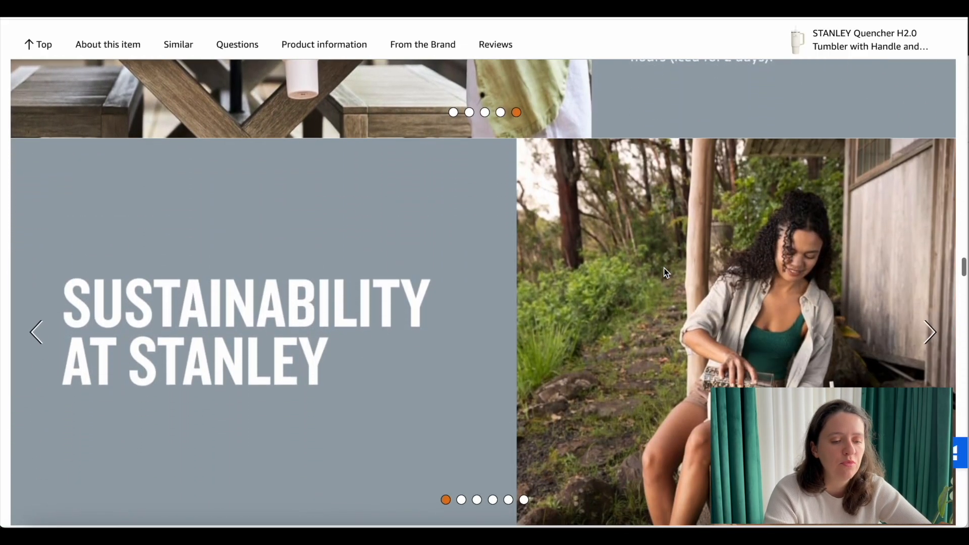
scroll(667, 272, "down", 2)
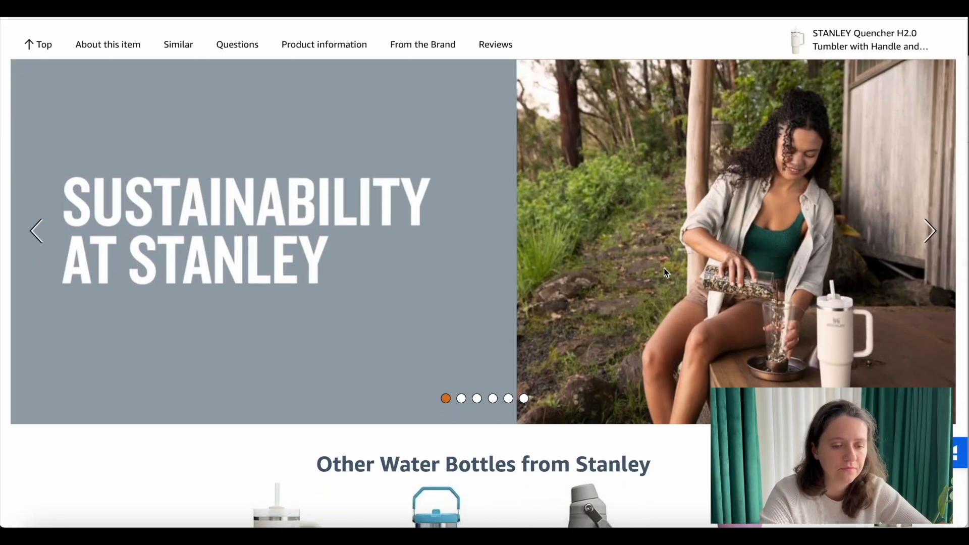
left_click(925, 236)
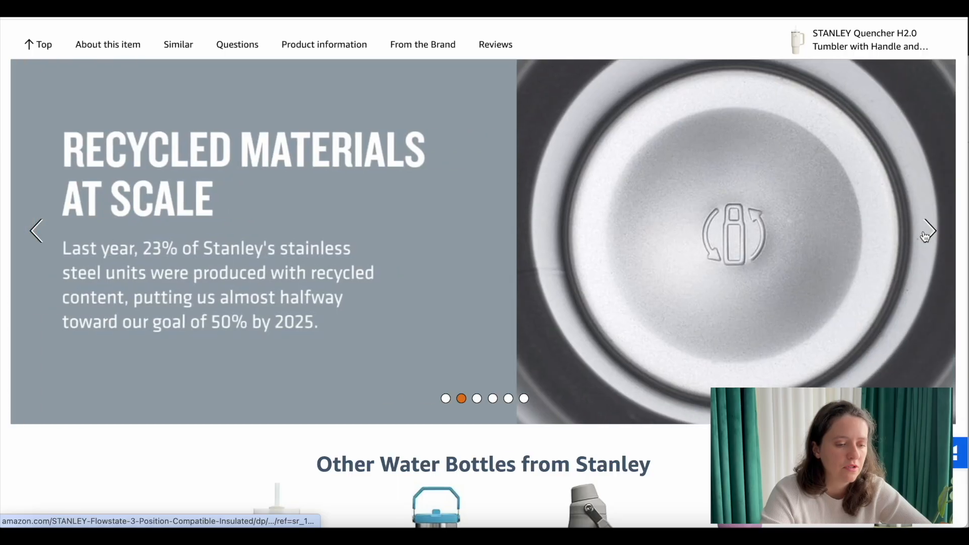
left_click(925, 237)
scroll(600, 239, "down", 6)
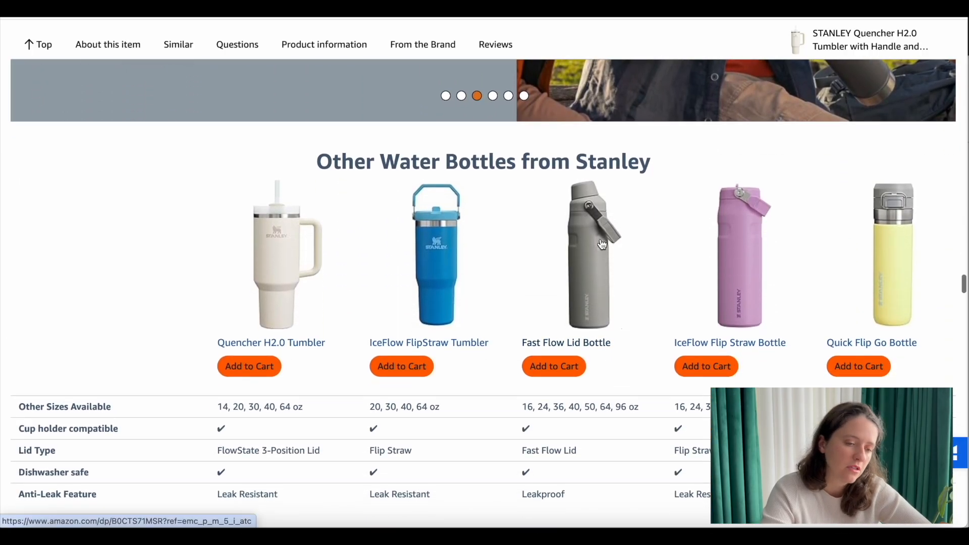
scroll(602, 245, "down", 2)
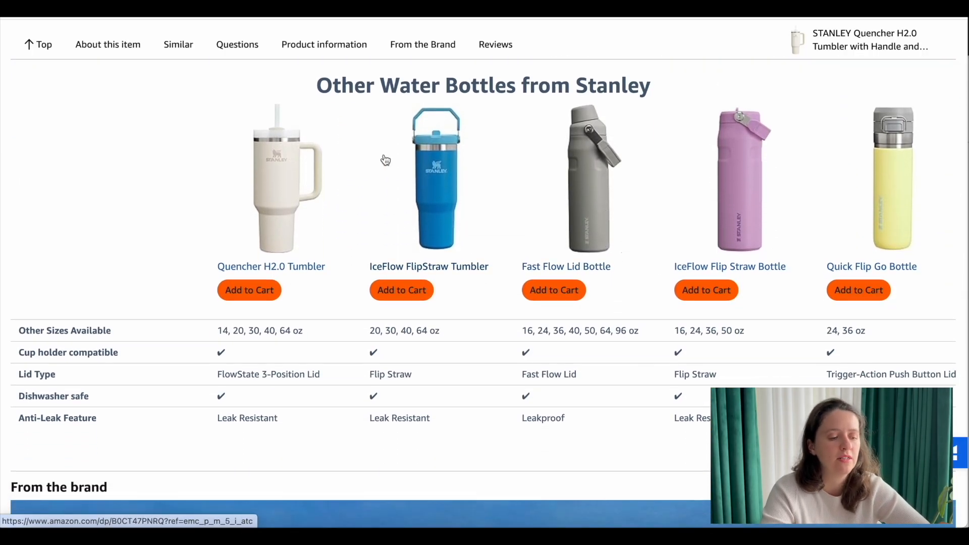
View the From the brand section and advance its brand store carousel to the Coffee and Tea, Barware and Coolers cards.
scroll(328, 184, "down", 8)
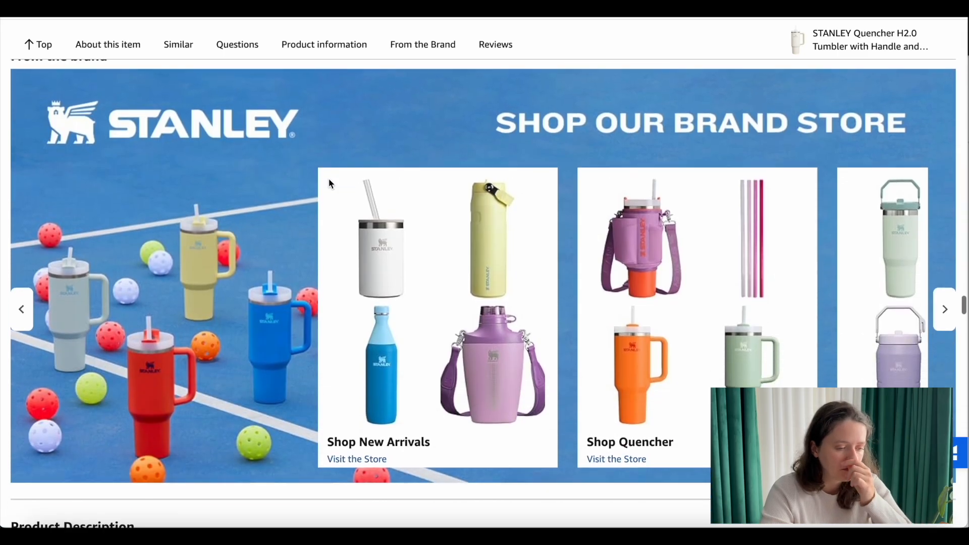
scroll(331, 182, "down", 1)
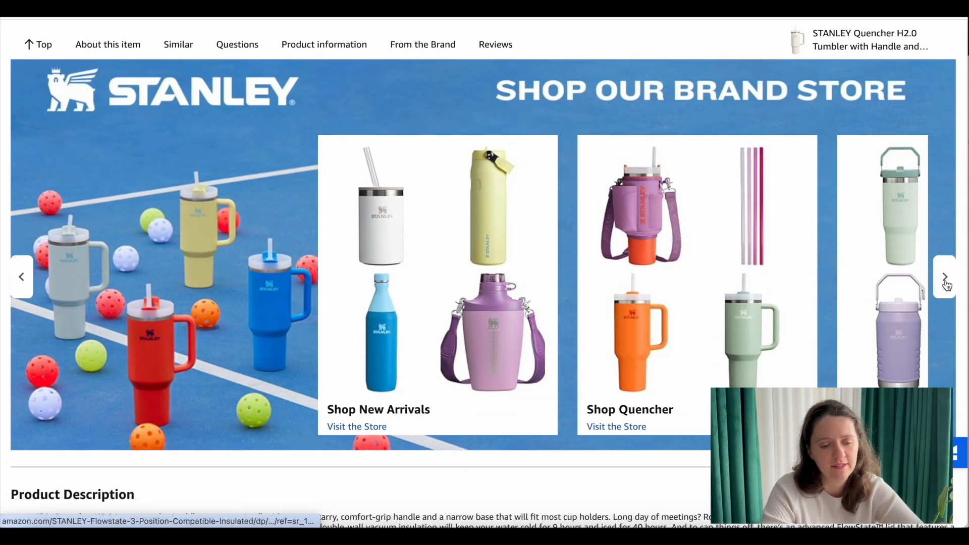
left_click(945, 278)
left_click(945, 278)
left_click(945, 278)
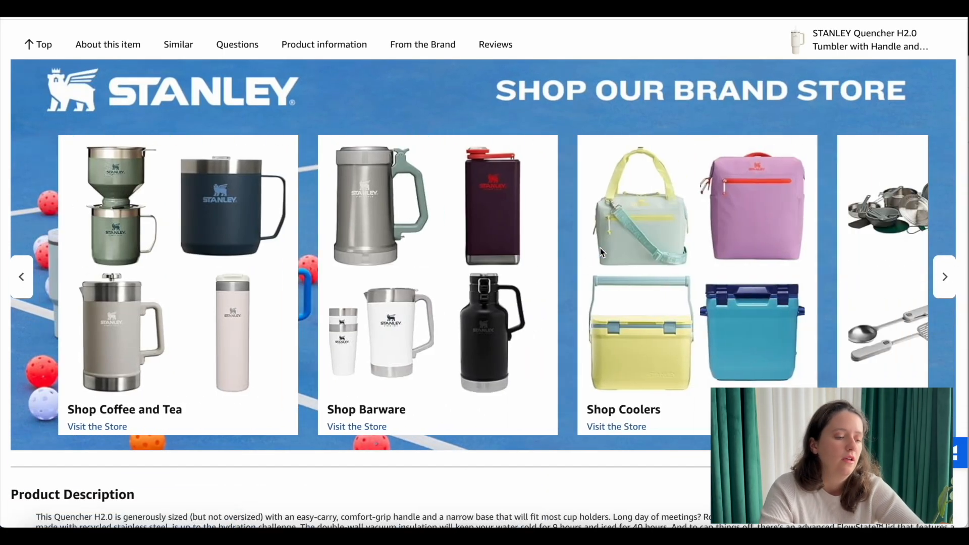
Highlight part of the Product Description text below the brand store carousel and return to the carousel.
scroll(601, 247, "down", 2)
left_click_drag(72, 411, 293, 419)
scroll(492, 208, "up", 2)
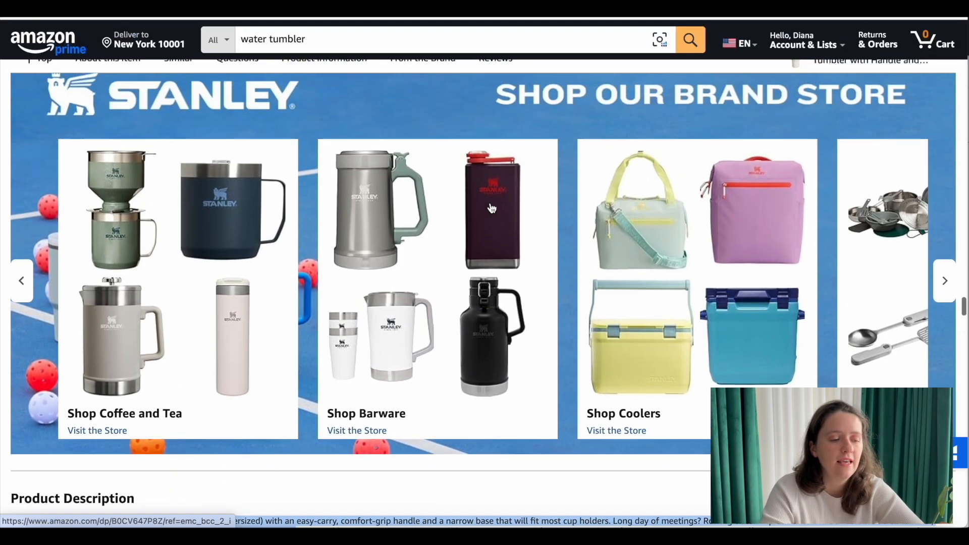
Go back through the manufacturer content to the top of the listing and view its title, price and image gallery.
scroll(492, 208, "up", 20)
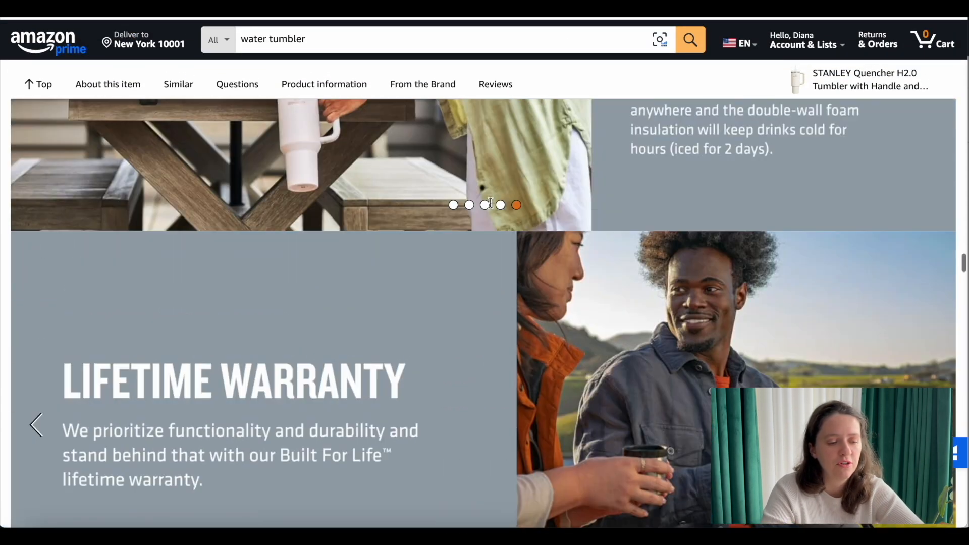
scroll(489, 203, "up", 7)
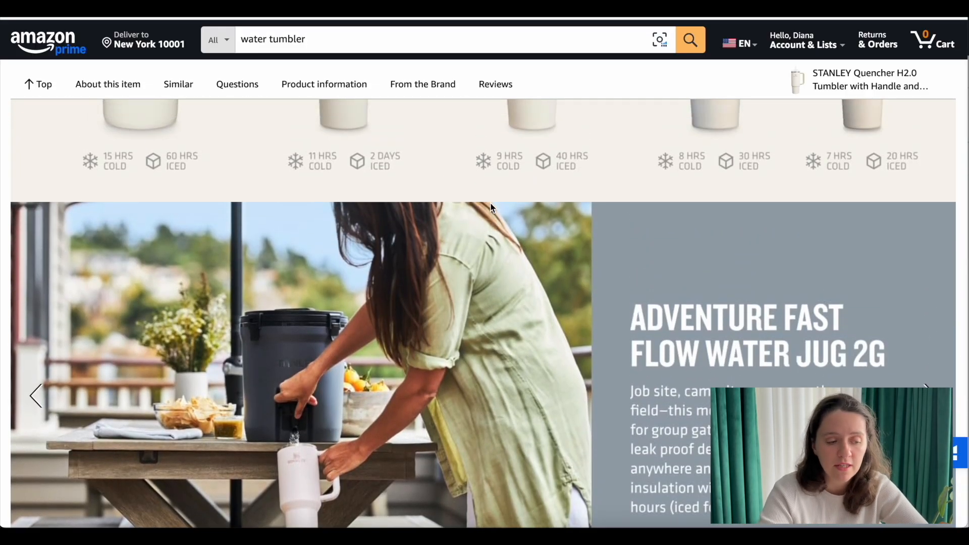
scroll(492, 208, "up", 20)
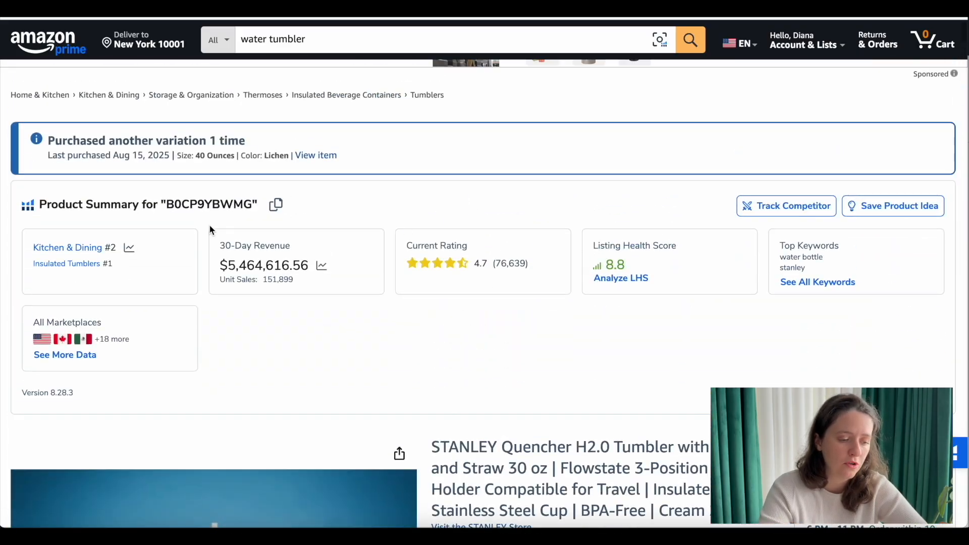
scroll(209, 224, "down", 8)
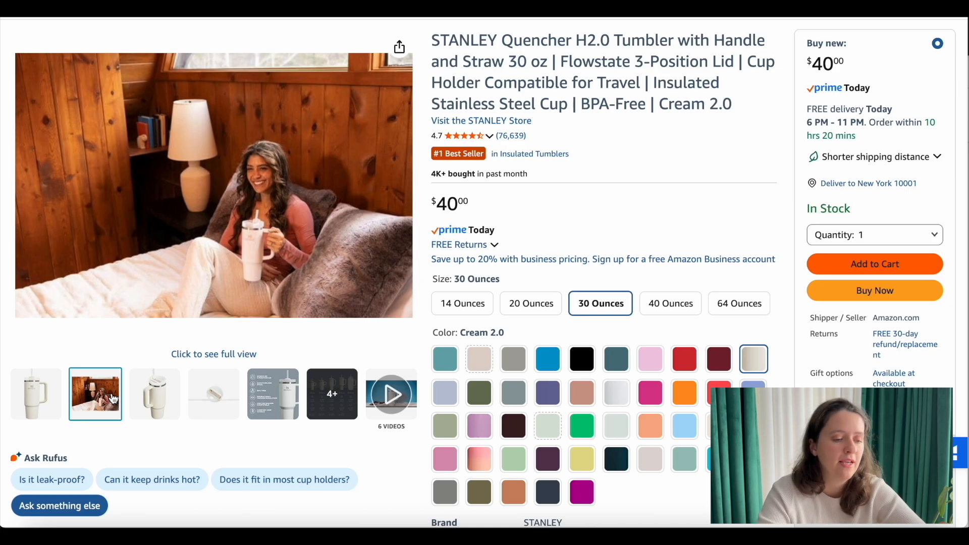
Revisit the manufacturer section's feature icons, the bottle comparison table and the brand section further down the listing.
scroll(113, 398, "down", 20)
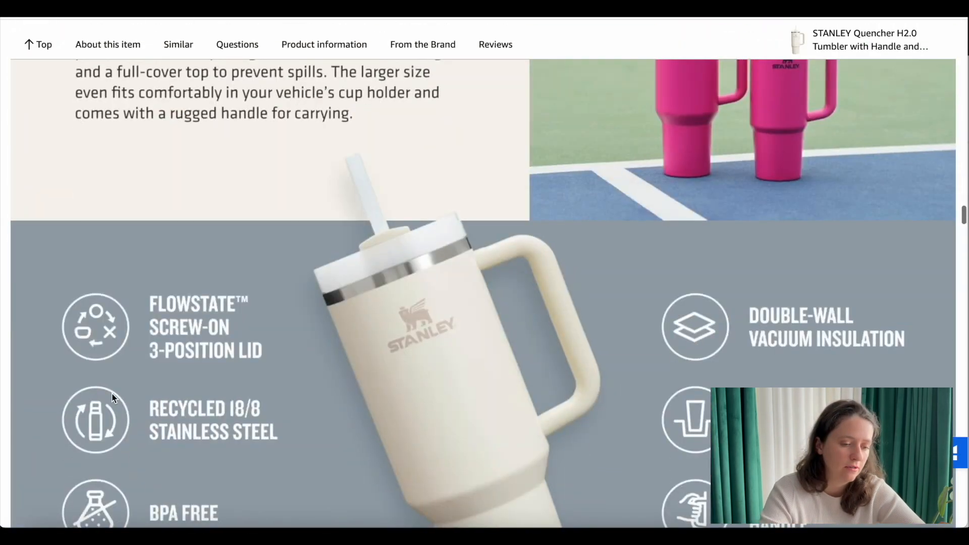
scroll(112, 397, "down", 10)
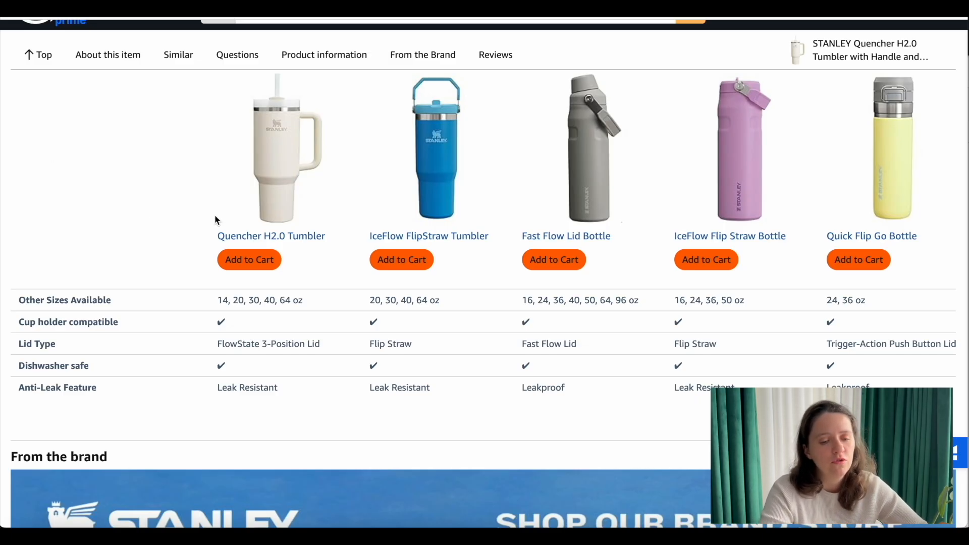
scroll(215, 220, "down", 3)
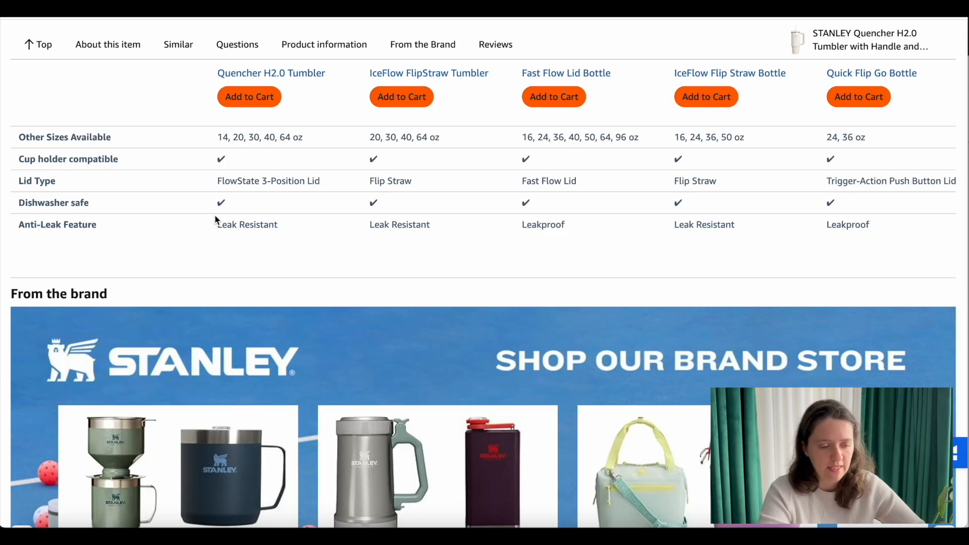
scroll(215, 220, "down", 10)
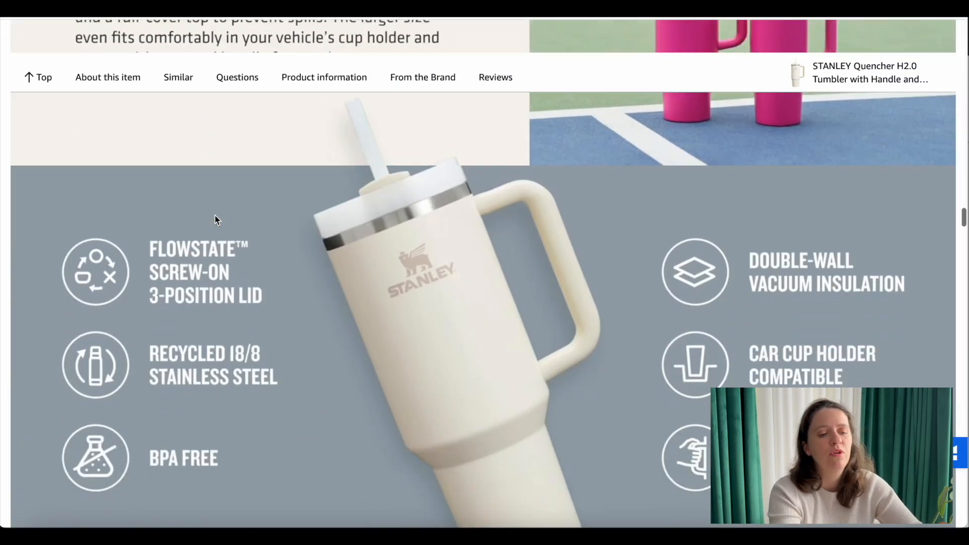
scroll(215, 220, "down", 5)
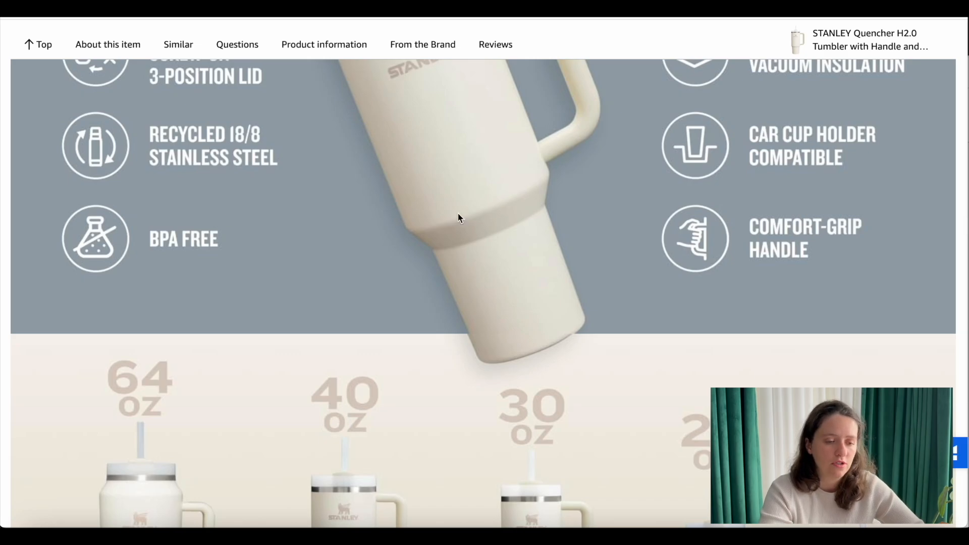
Rerun the water tumbler search and view the title, price and colour options of the Buho 40 oz Outdoor Tumbler listing.
scroll(458, 218, "up", 10)
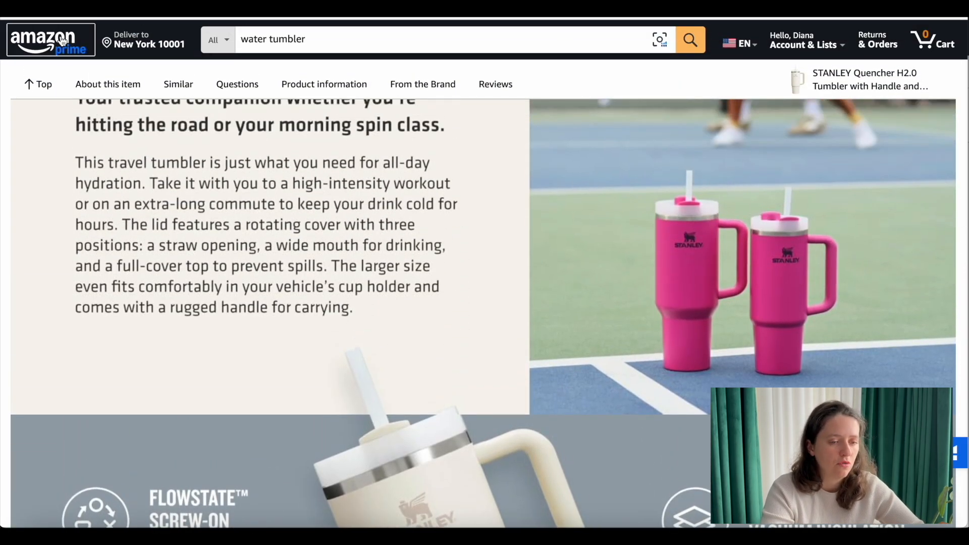
left_click(698, 42)
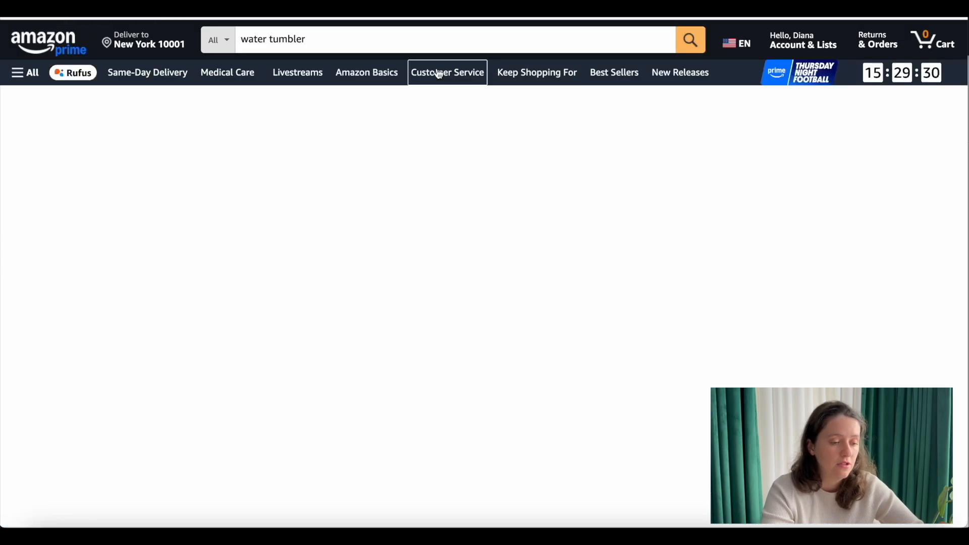
scroll(484, 272, "down", 5)
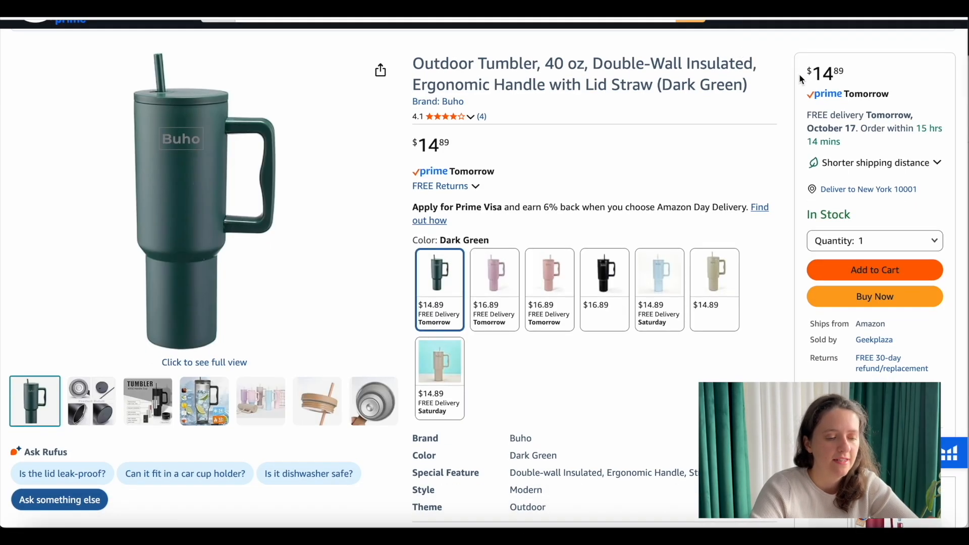
scroll(764, 102, "down", 3)
scroll(764, 102, "up", 4)
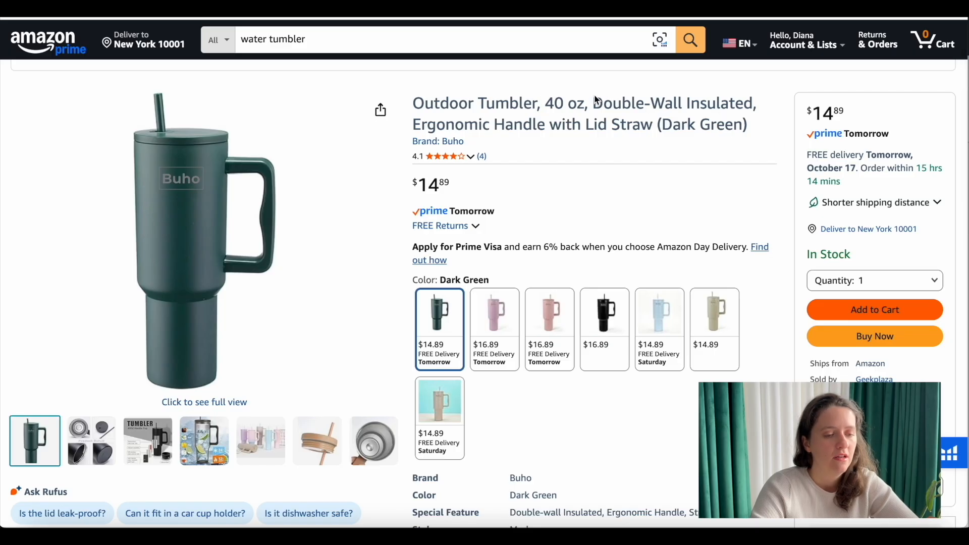
Examine the Buho tumbler's product attributes and its About this item bullet points.
scroll(723, 126, "down", 8)
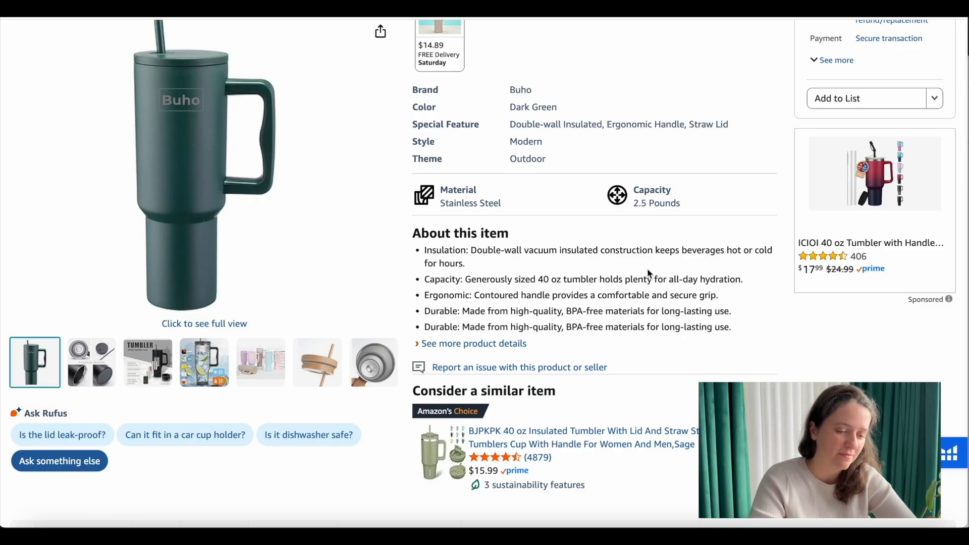
scroll(649, 273, "down", 2)
scroll(648, 270, "up", 2)
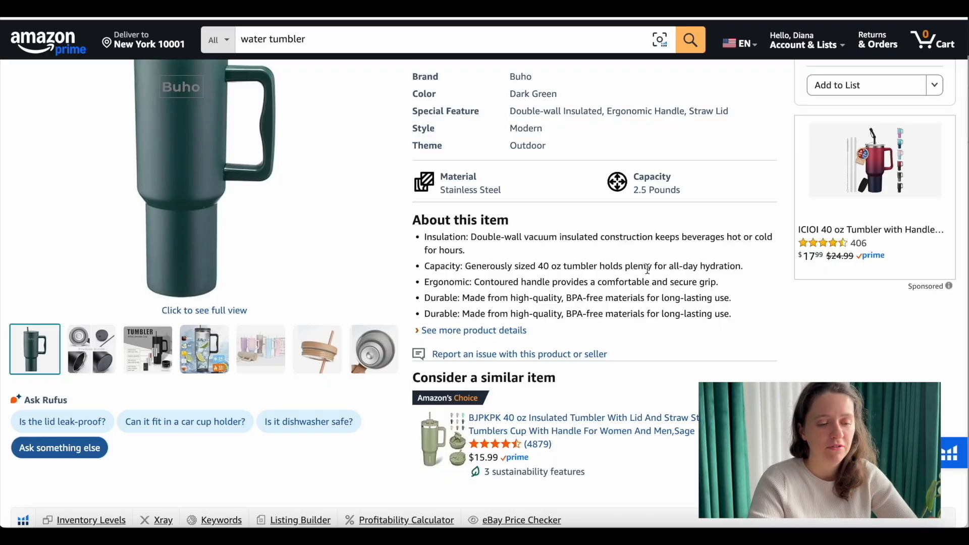
scroll(648, 269, "up", 1)
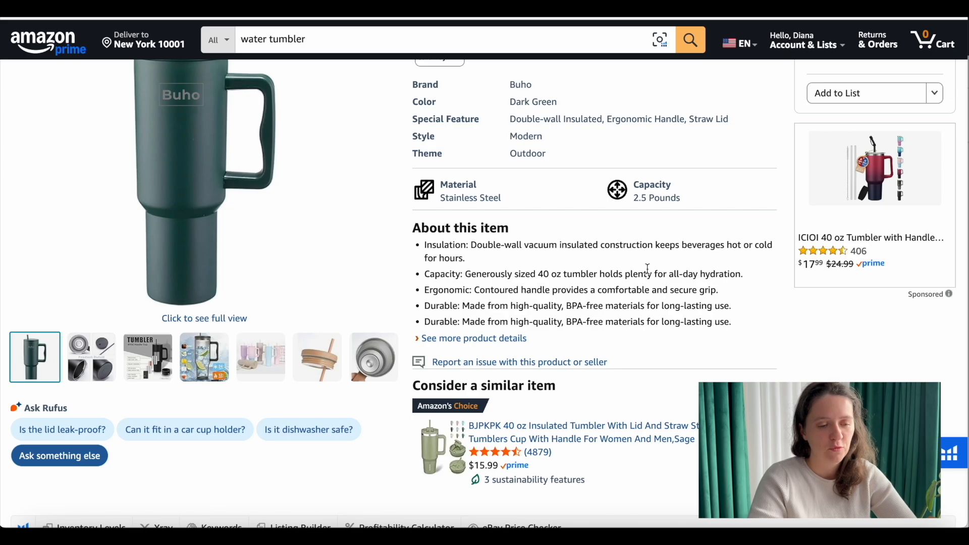
Highlight the opening lines of the Buho tumbler's plain-text Product Description and return to the top of the listing.
scroll(649, 272, "down", 20)
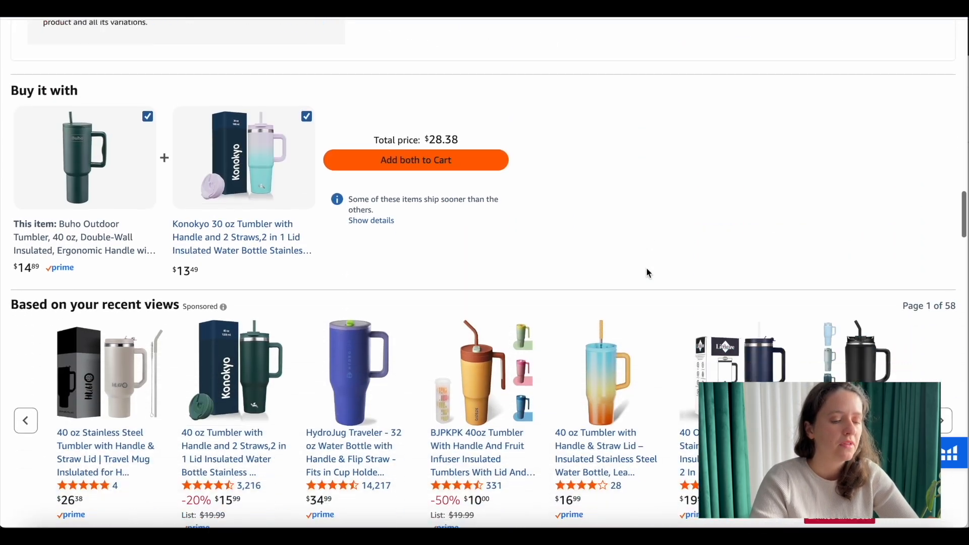
scroll(648, 273, "down", 15)
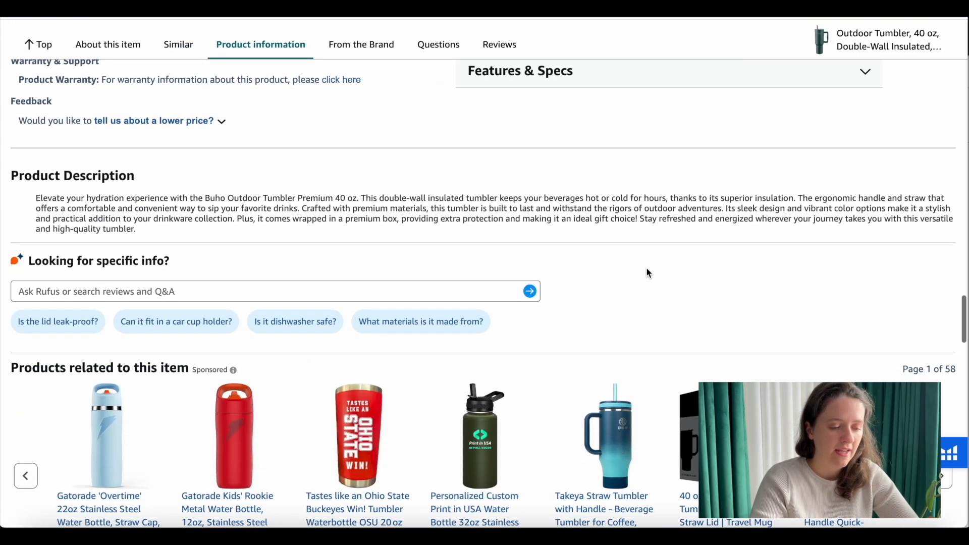
left_click_drag(36, 198, 212, 211)
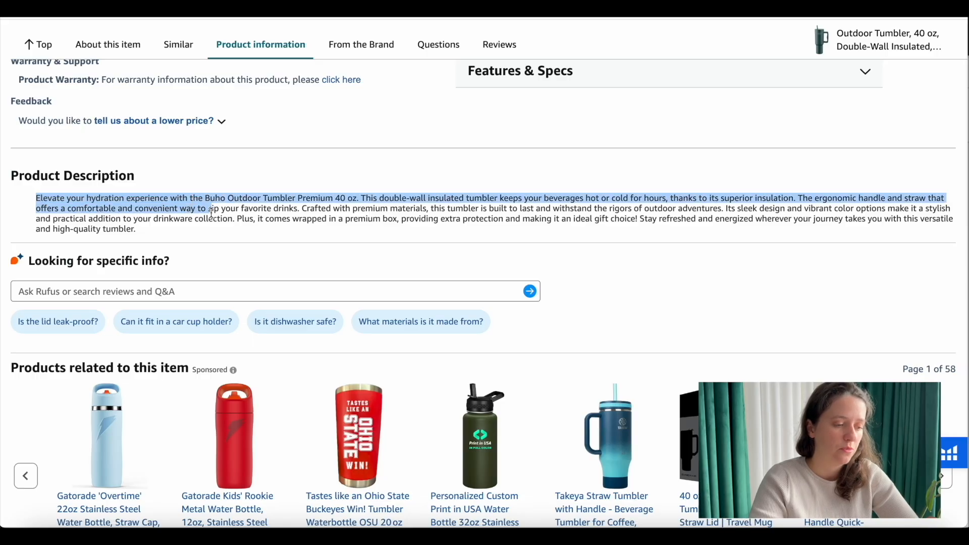
scroll(211, 211, "up", 20)
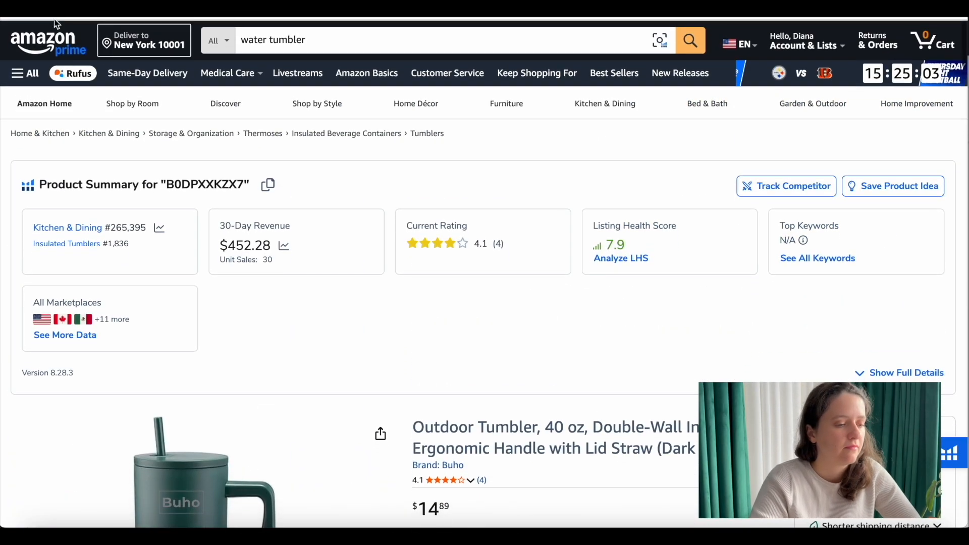
Switch to the JAUNTY wooden busy board listing and view the first image banners of its Product description.
key("alt+Left")
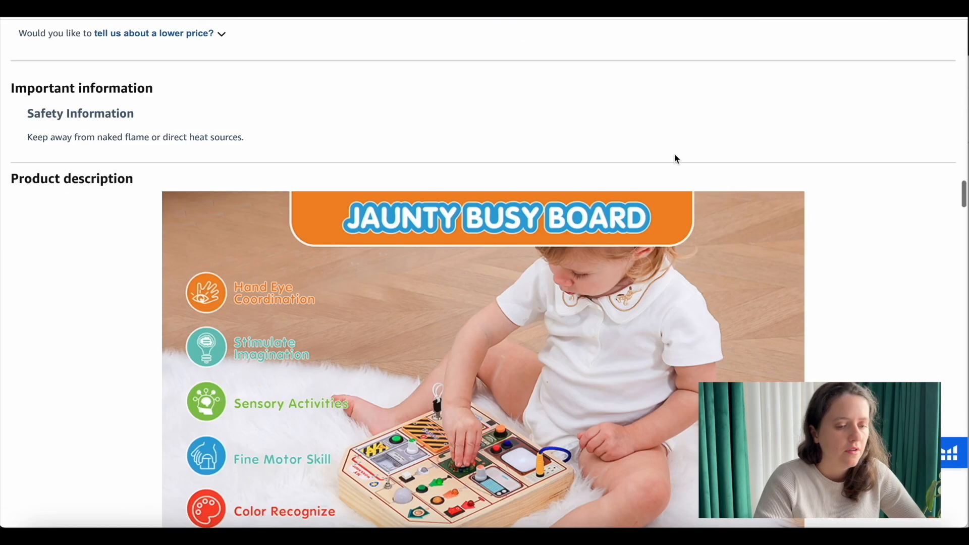
scroll(866, 177, "down", 3)
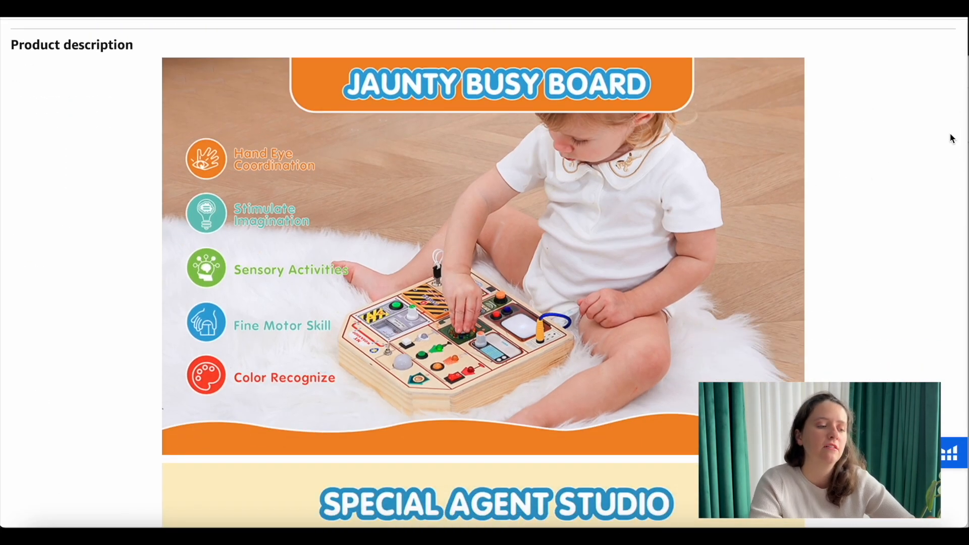
scroll(907, 130, "down", 2)
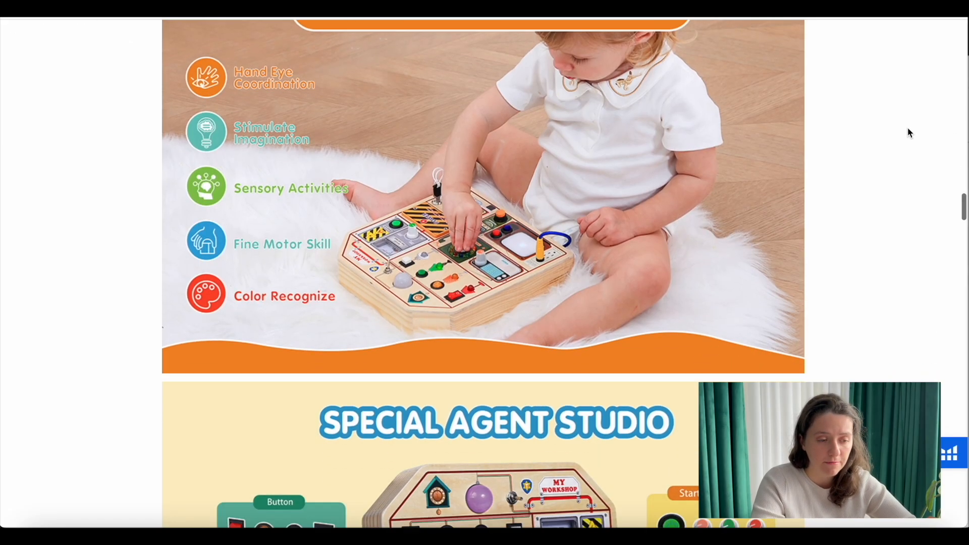
scroll(908, 129, "down", 8)
scroll(908, 128, "up", 7)
scroll(908, 132, "up", 3)
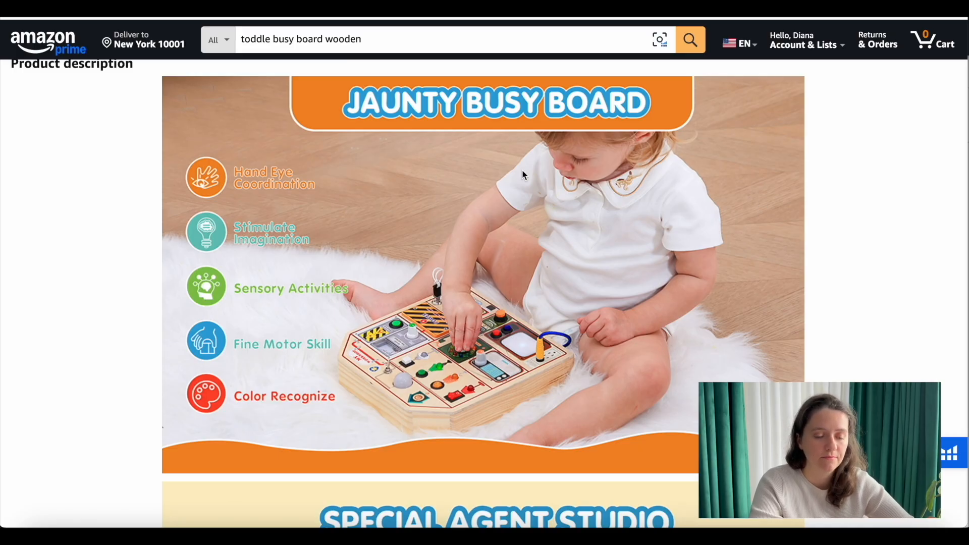
View the busy board's Special Agent Studio, Why Choose Us and gift banners, and go back up through the description.
scroll(877, 182, "down", 10)
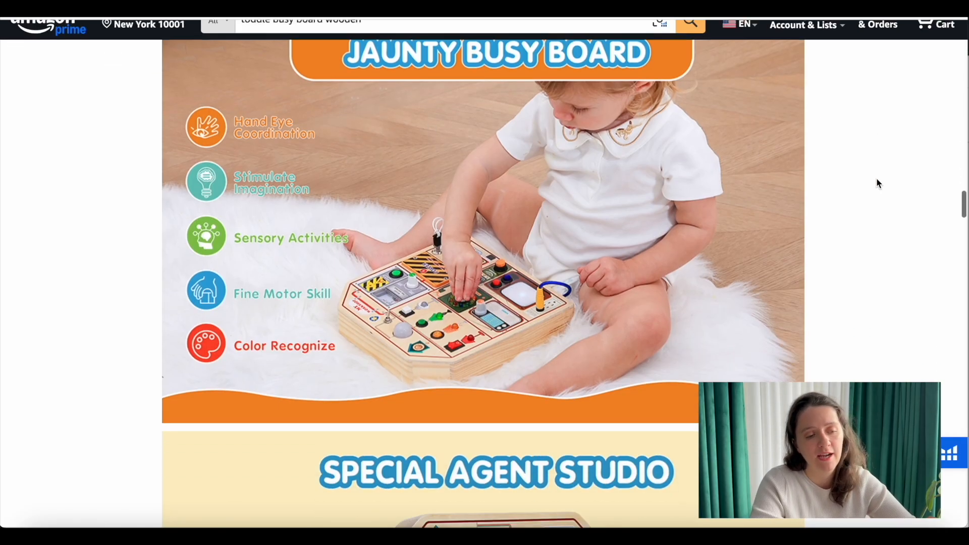
scroll(877, 182, "down", 3)
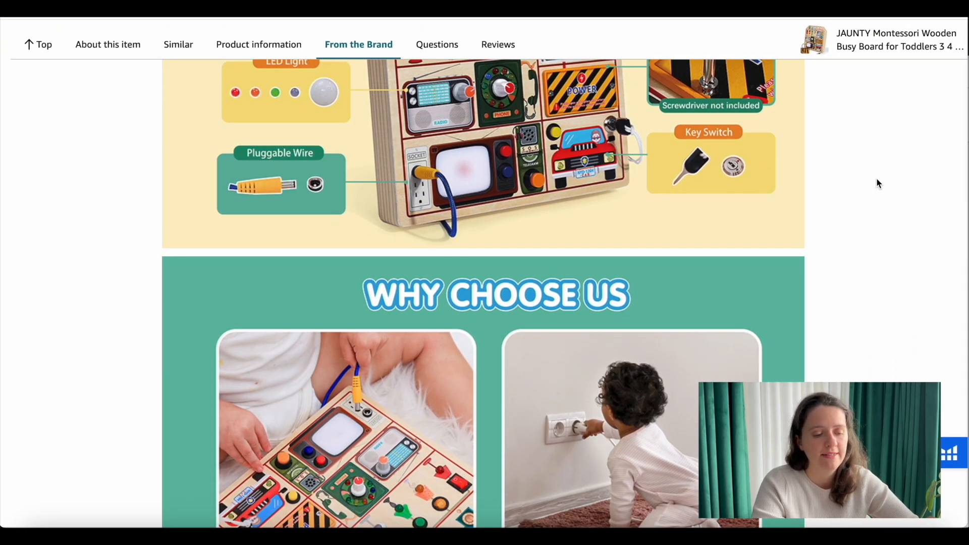
scroll(877, 183, "down", 5)
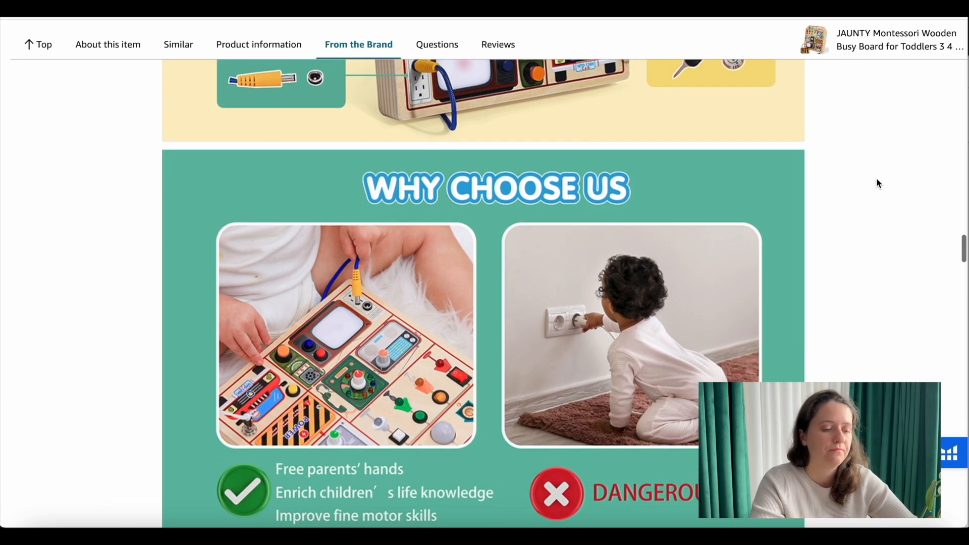
scroll(878, 183, "down", 12)
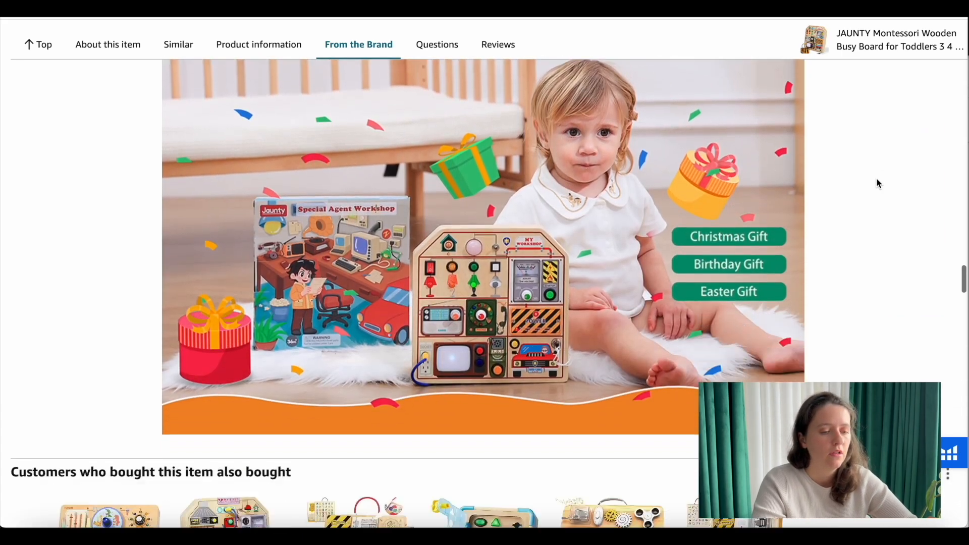
scroll(878, 182, "up", 4)
scroll(878, 184, "up", 15)
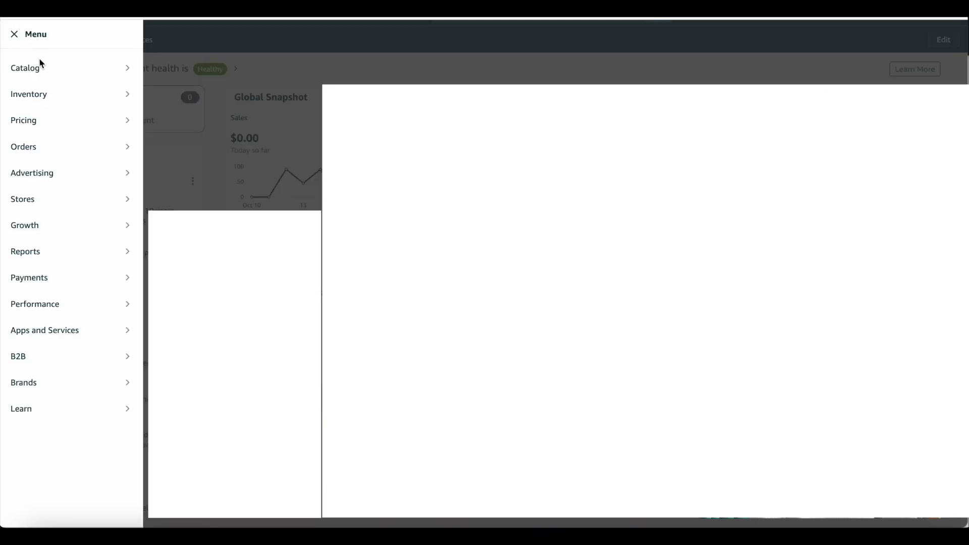
Switch to Amazon Seller Central, open the A+ Content Manager and start a new Basic A+ content.
mouse_move(63, 96)
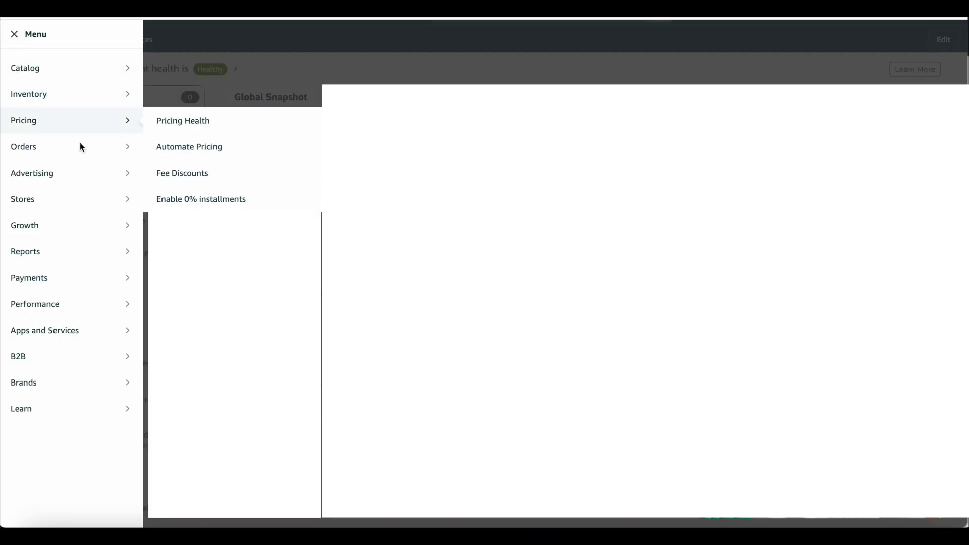
mouse_move(76, 178)
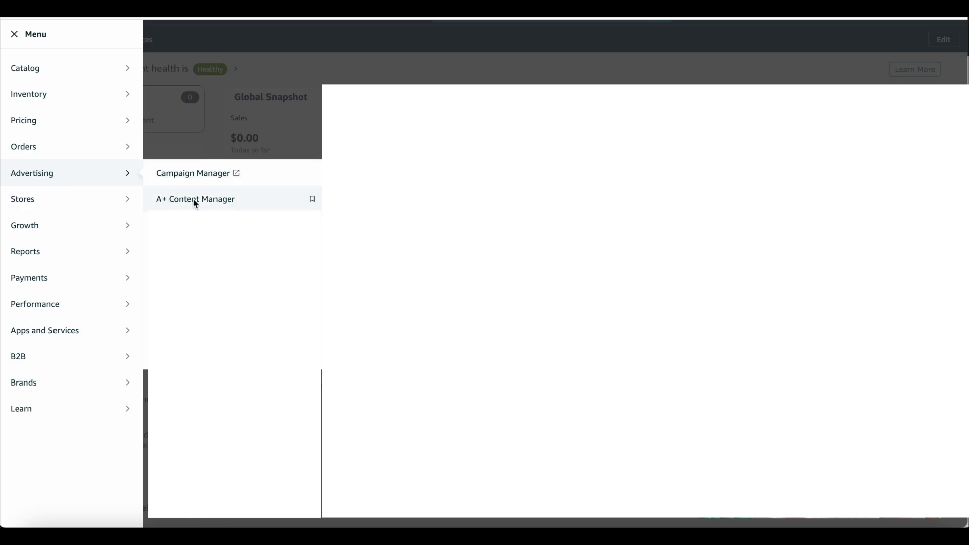
left_click(209, 201)
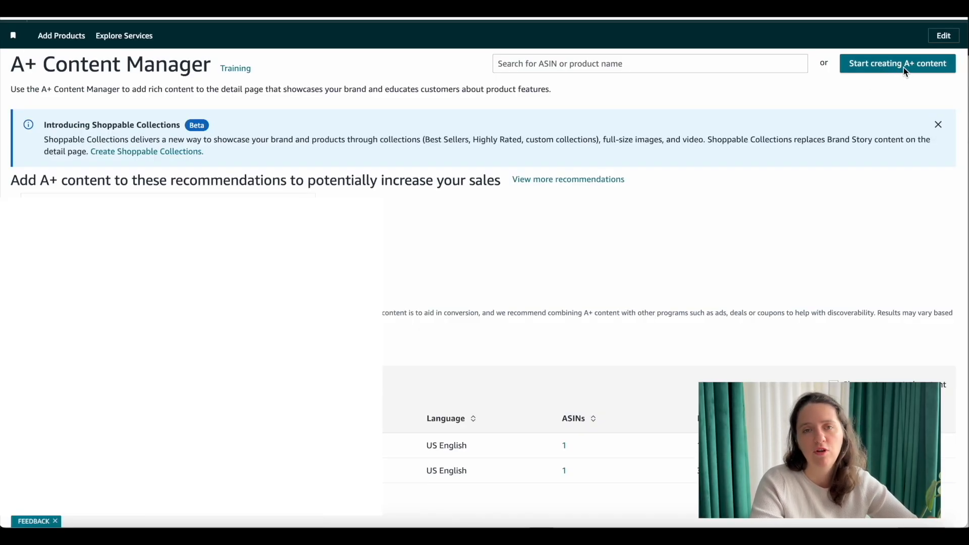
left_click(907, 68)
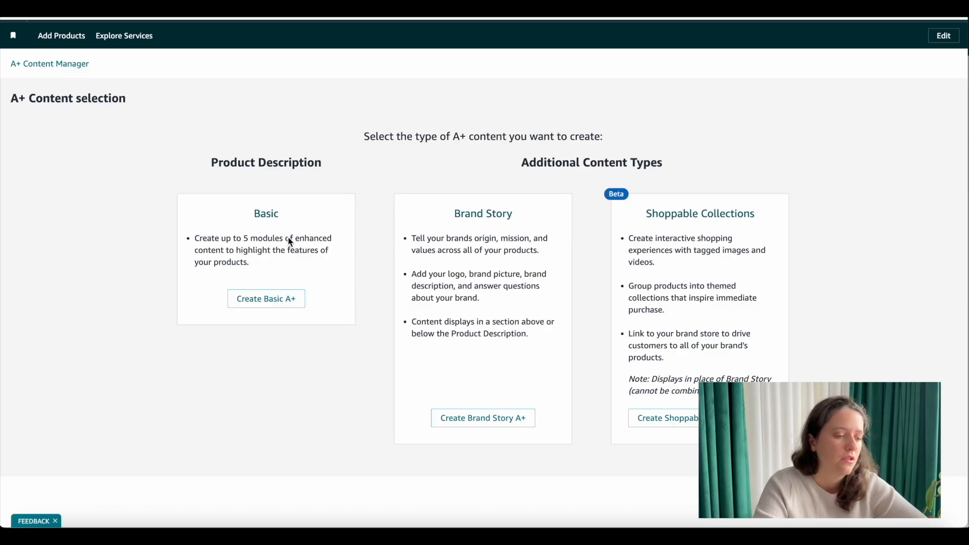
left_click(279, 305)
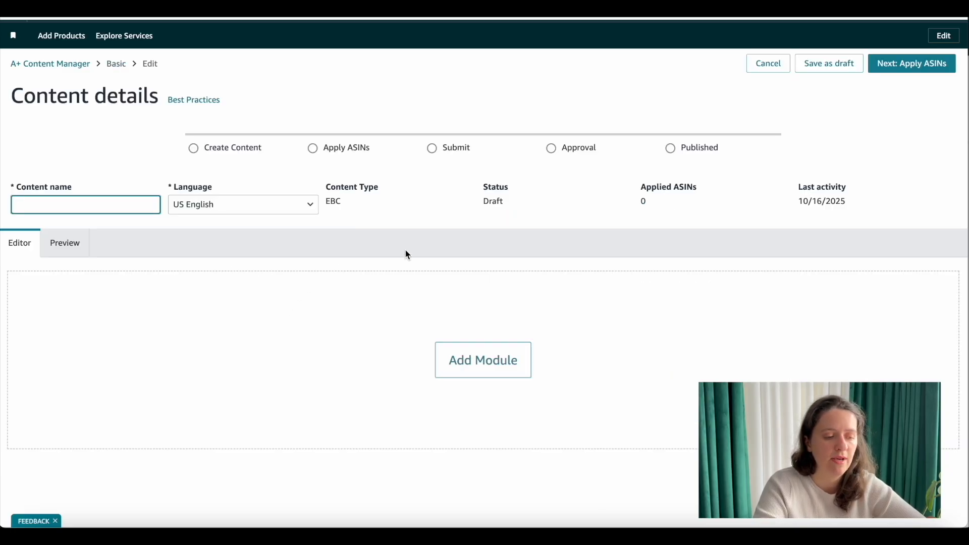
Name the new A+ content "toddler busy board A+ content".
left_click(83, 169)
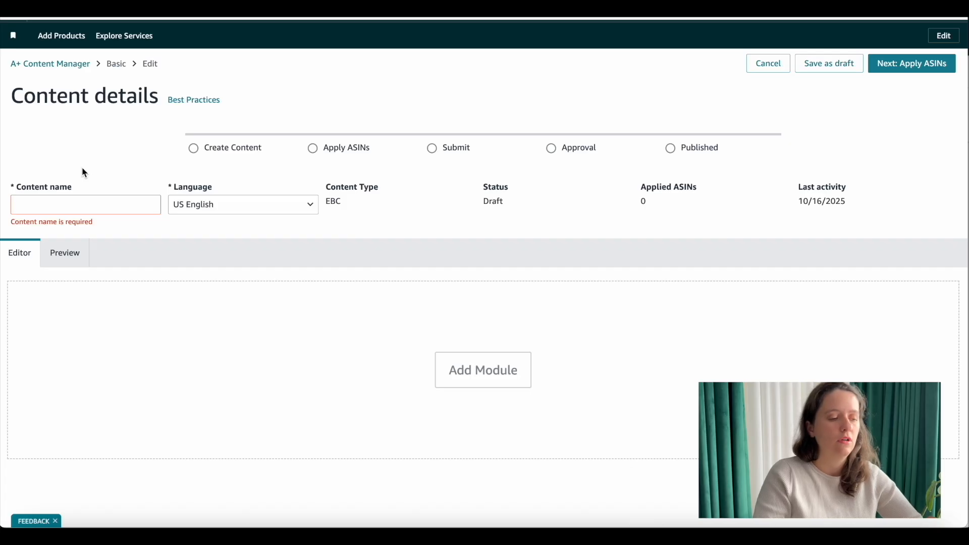
left_click(48, 201)
type("todd")
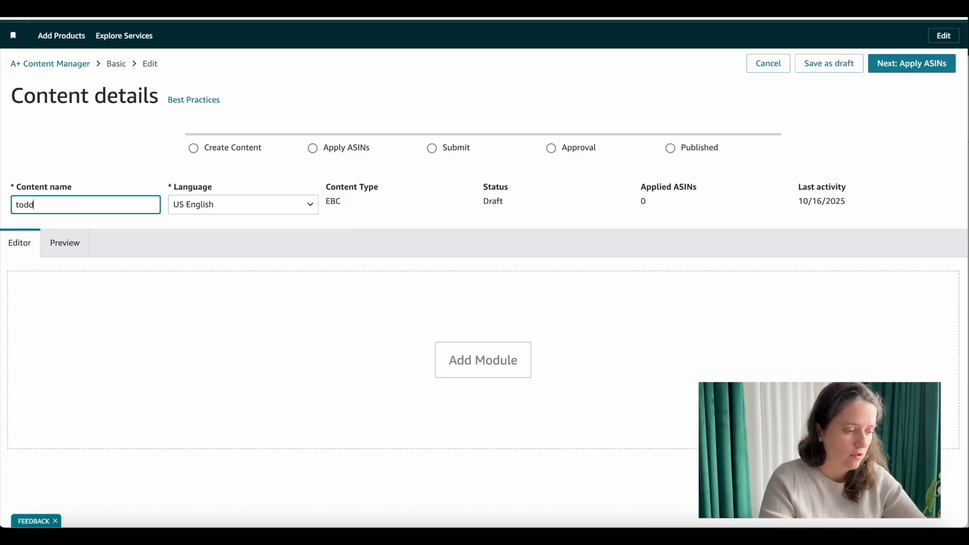
type("ler busy board")
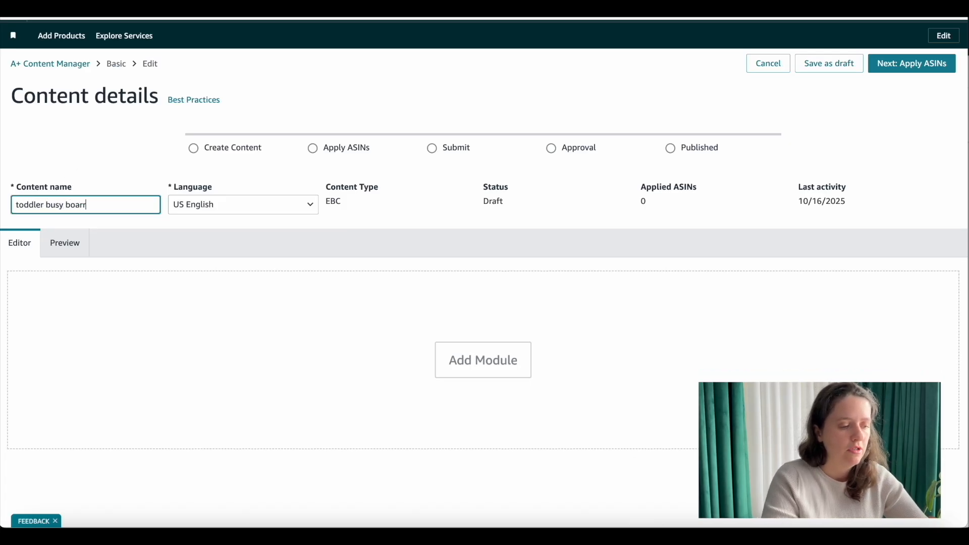
type(" 1")
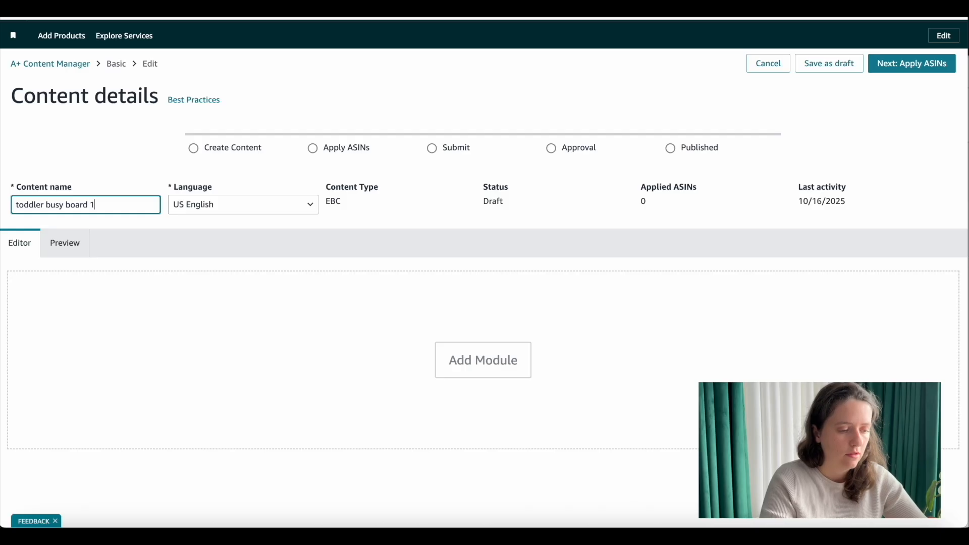
key("BackSpace")
key("BackSpace")
key("BackSpace")
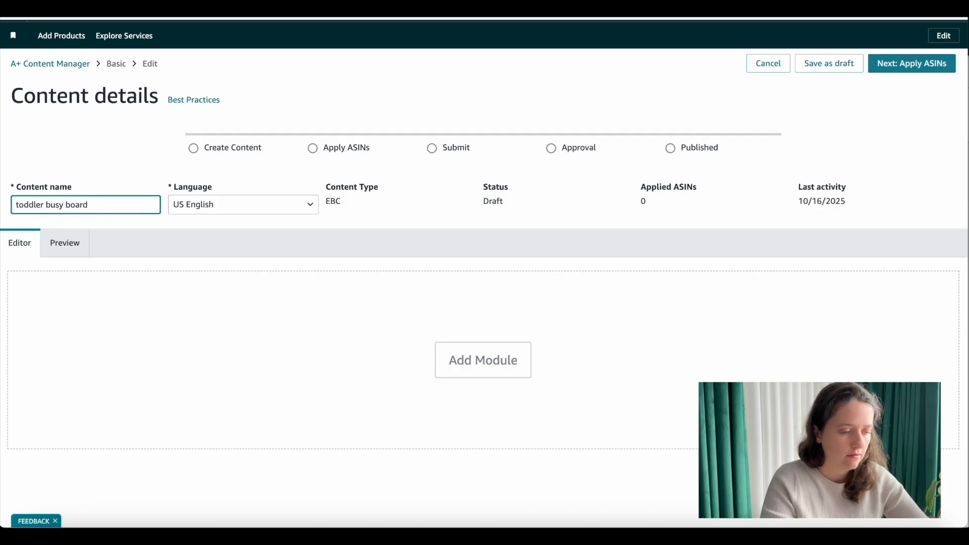
type("A+ content")
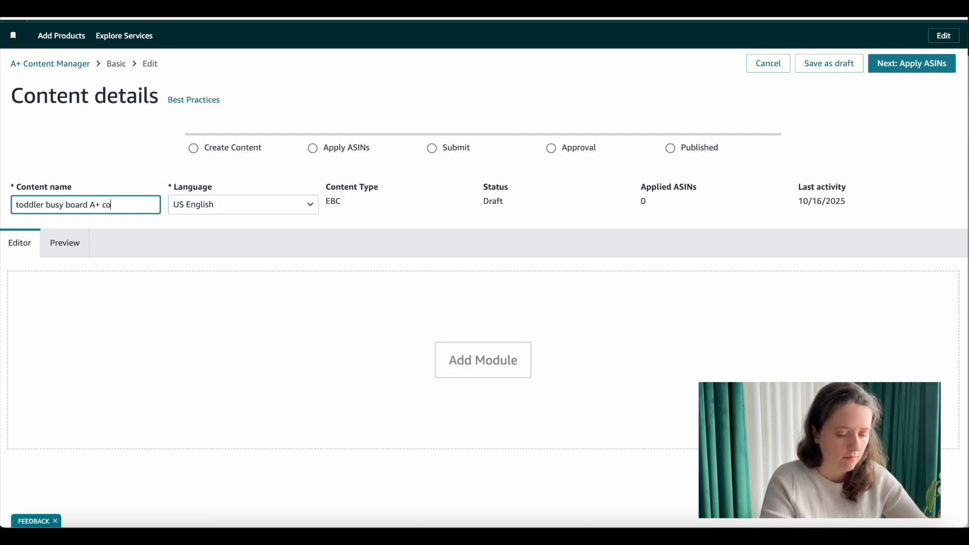
left_click(77, 142)
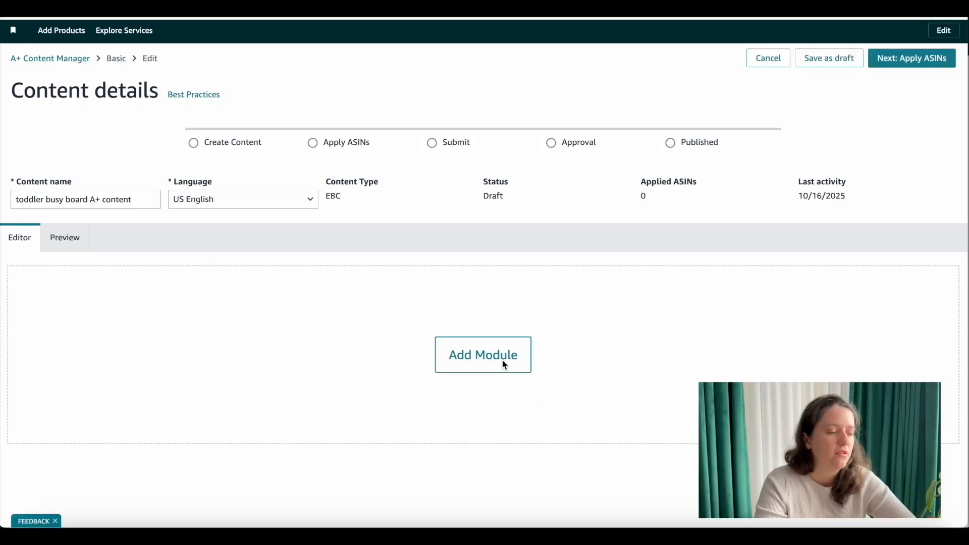
Open the module selection for the A+ content and examine the standard layouts, from Standard Company Logo through Standard Three Images & Text.
left_click(505, 357)
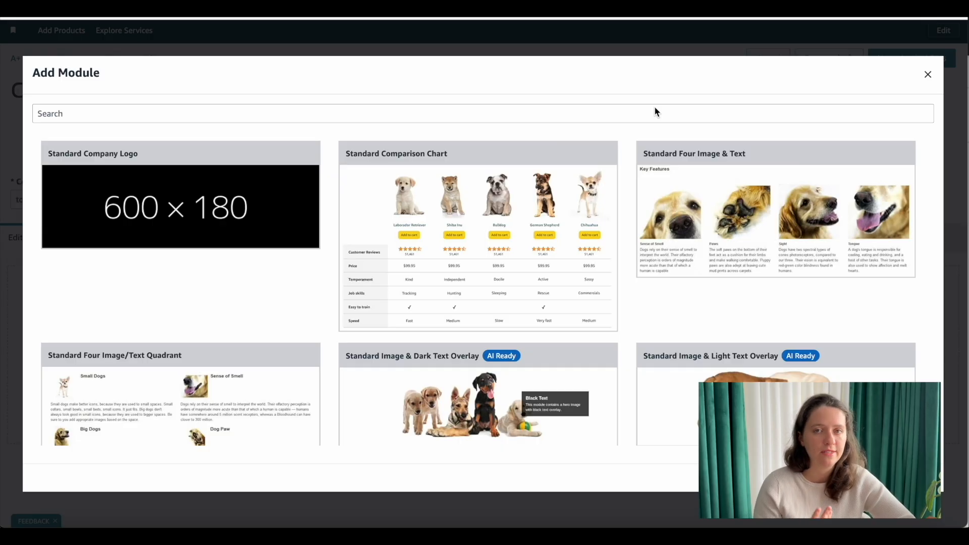
scroll(654, 107, "down", 1)
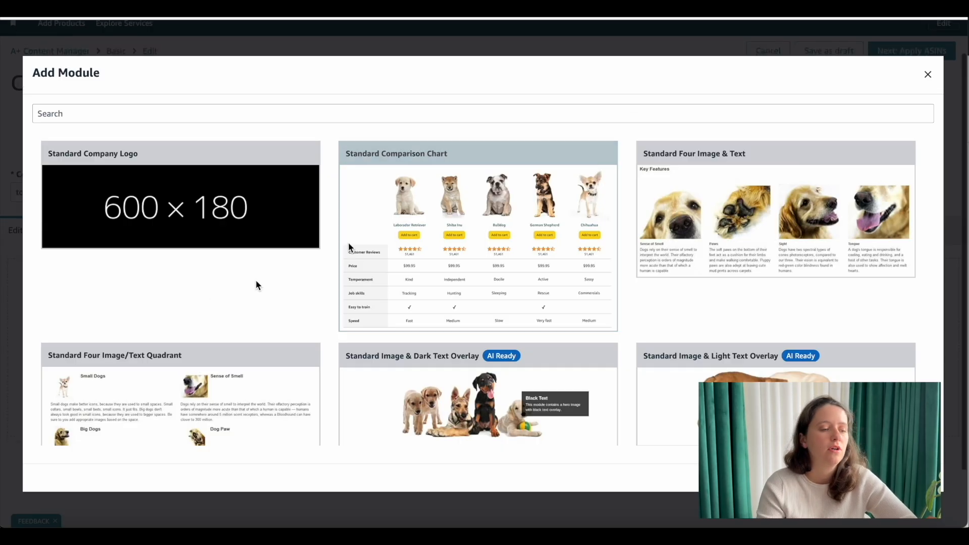
scroll(226, 260, "down", 1)
scroll(227, 259, "up", 1)
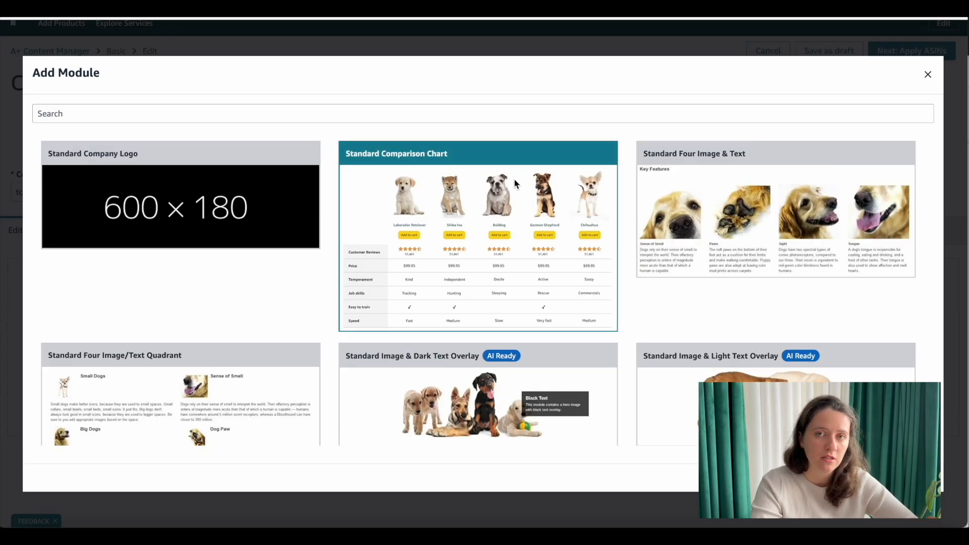
scroll(750, 110, "down", 1)
scroll(752, 193, "down", 3)
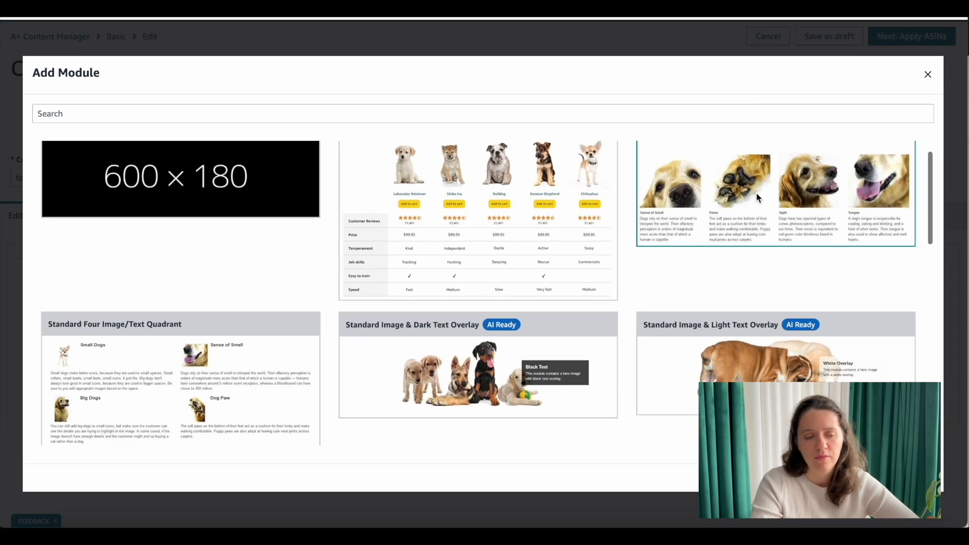
scroll(751, 228, "down", 3)
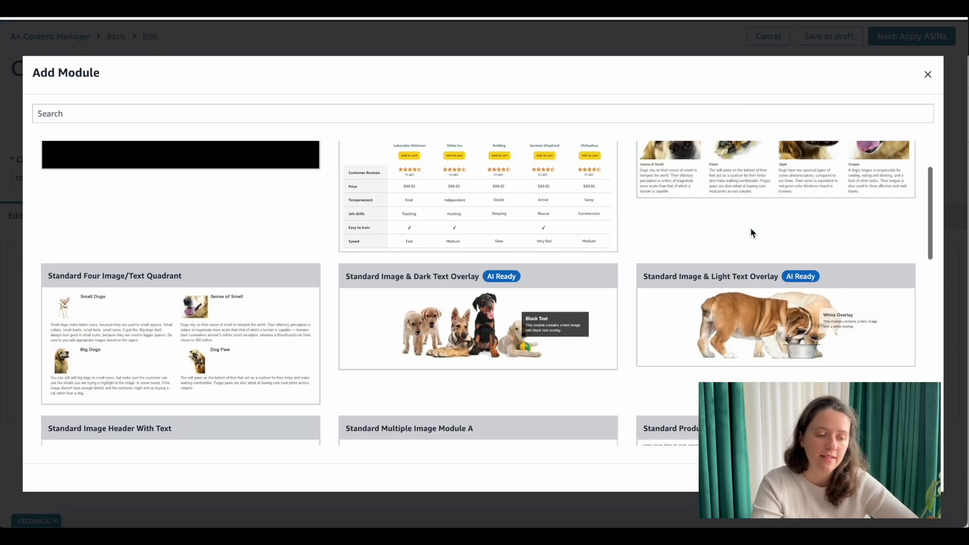
scroll(750, 229, "down", 1)
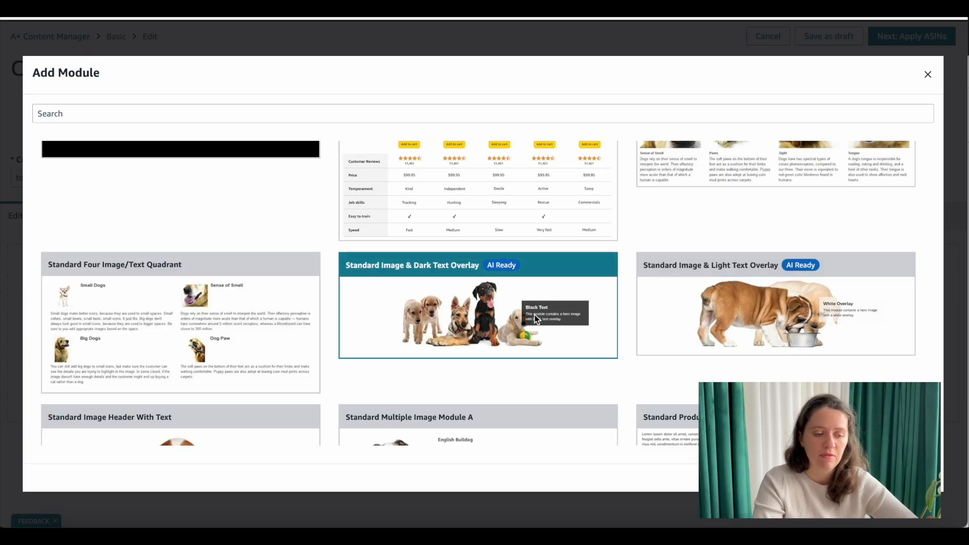
scroll(384, 317, "down", 1)
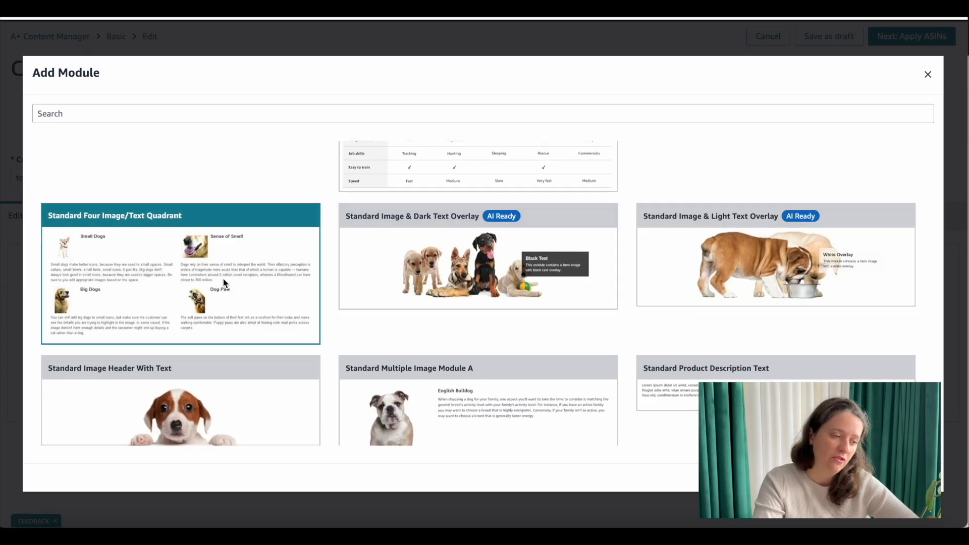
scroll(226, 284, "down", 3)
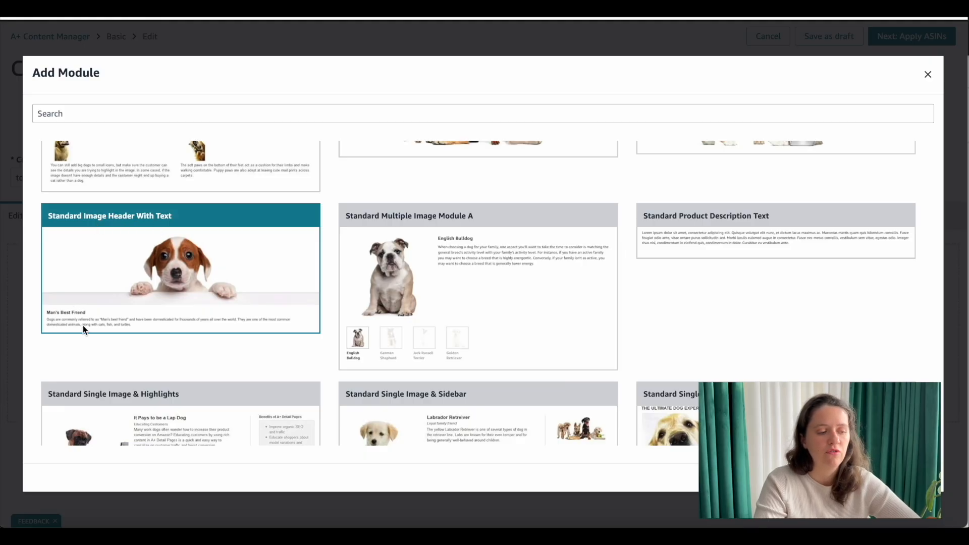
scroll(705, 283, "down", 1)
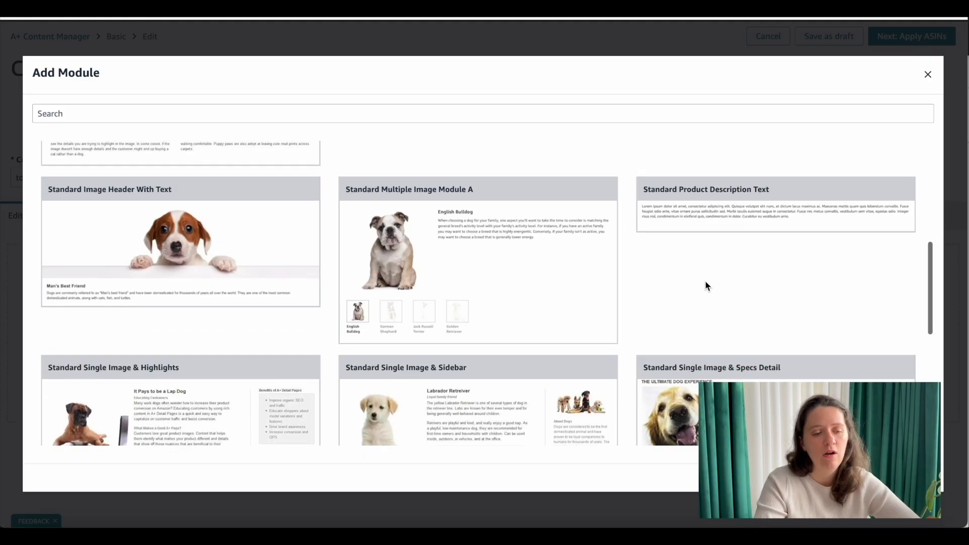
scroll(705, 285, "down", 3)
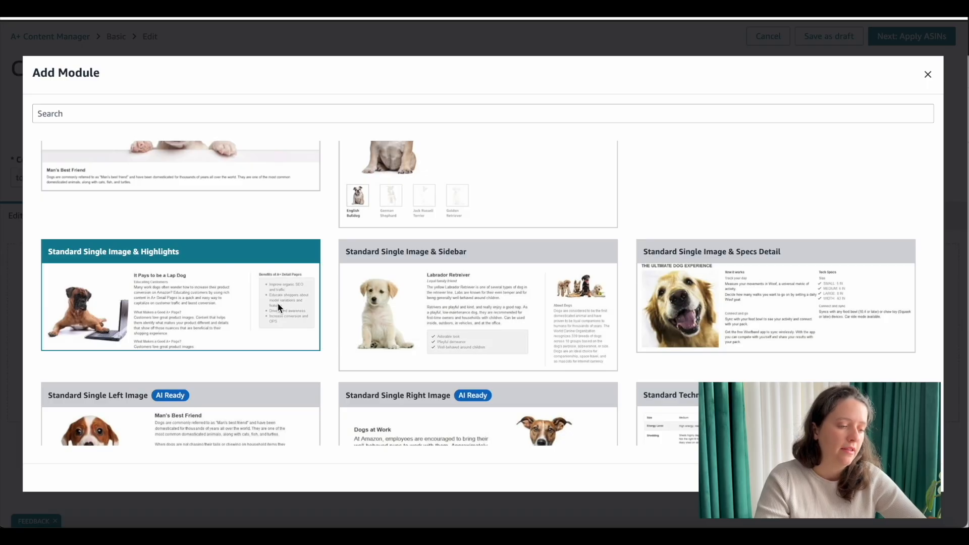
scroll(261, 304, "down", 4)
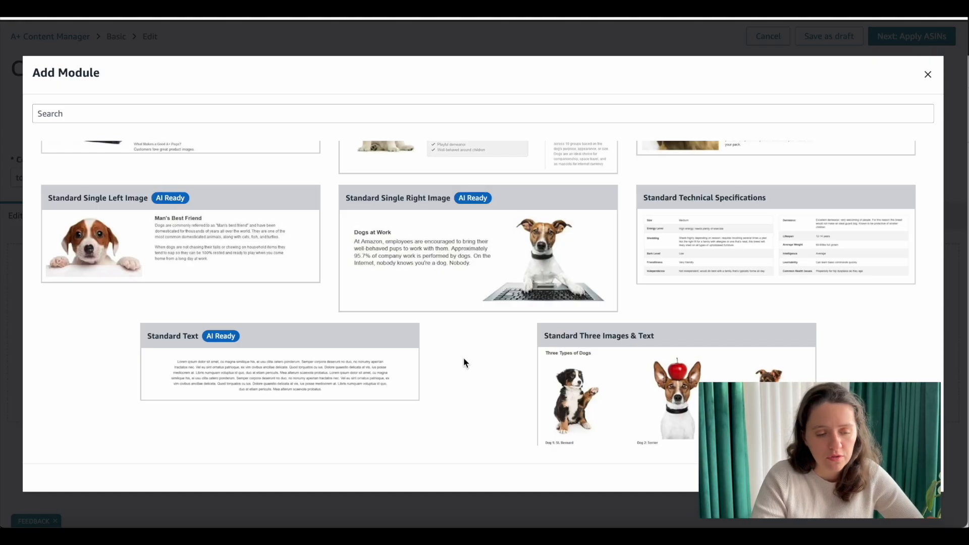
Review the available layouts again, comparing the multiple-image, single-image and text overlay modules.
scroll(463, 358, "up", 7)
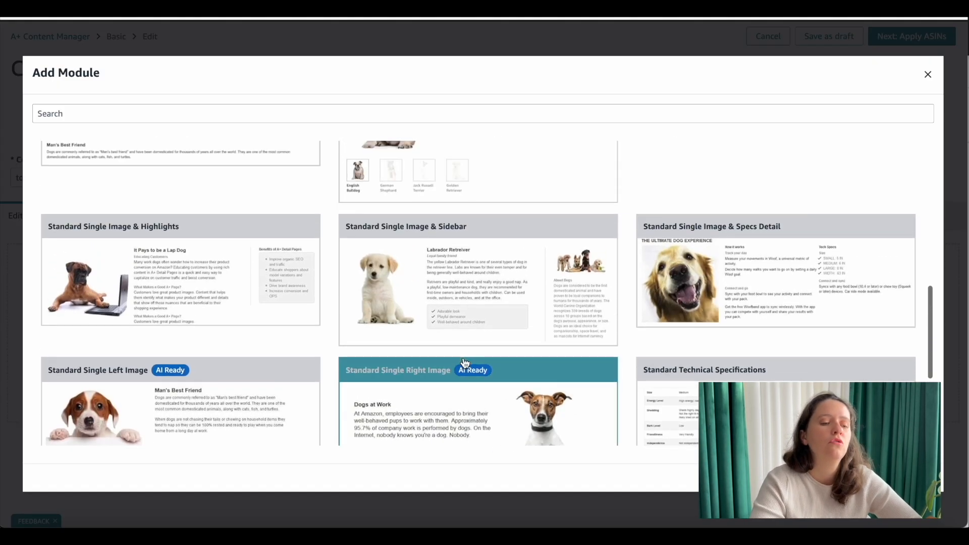
scroll(465, 363, "up", 5)
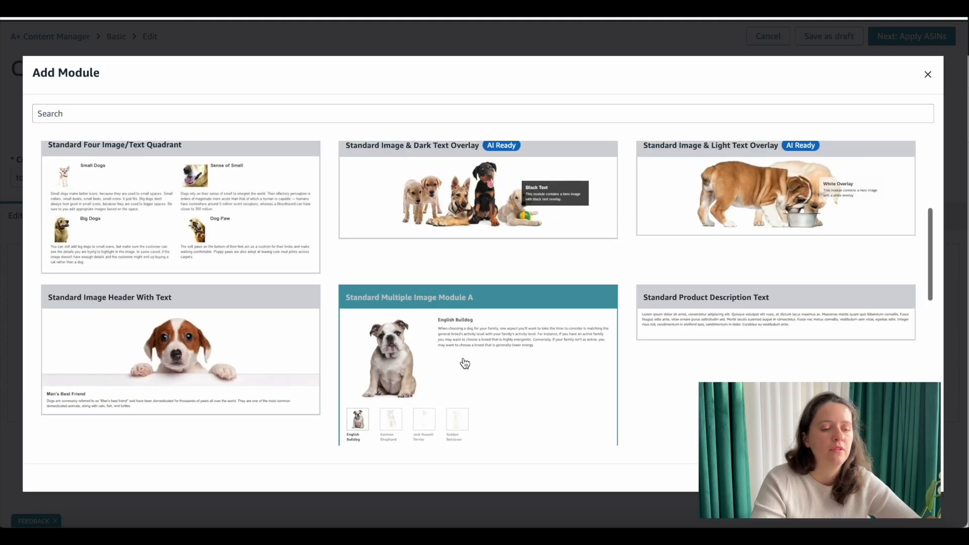
scroll(464, 364, "down", 7)
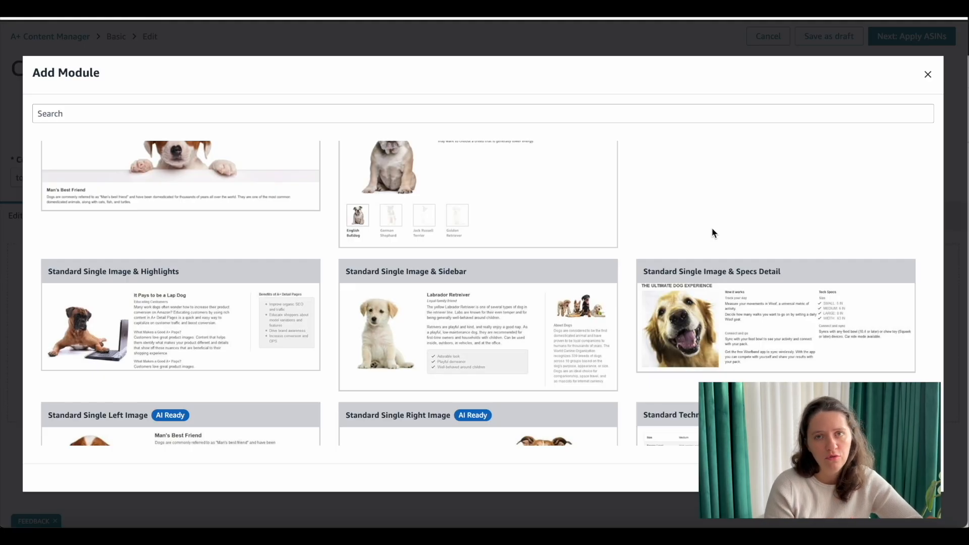
scroll(712, 228, "down", 2)
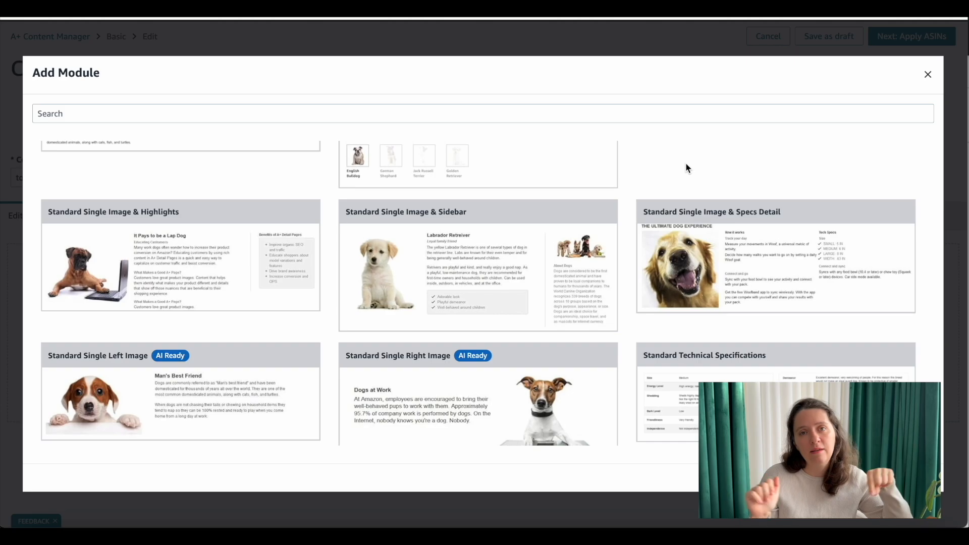
scroll(685, 162, "down", 5)
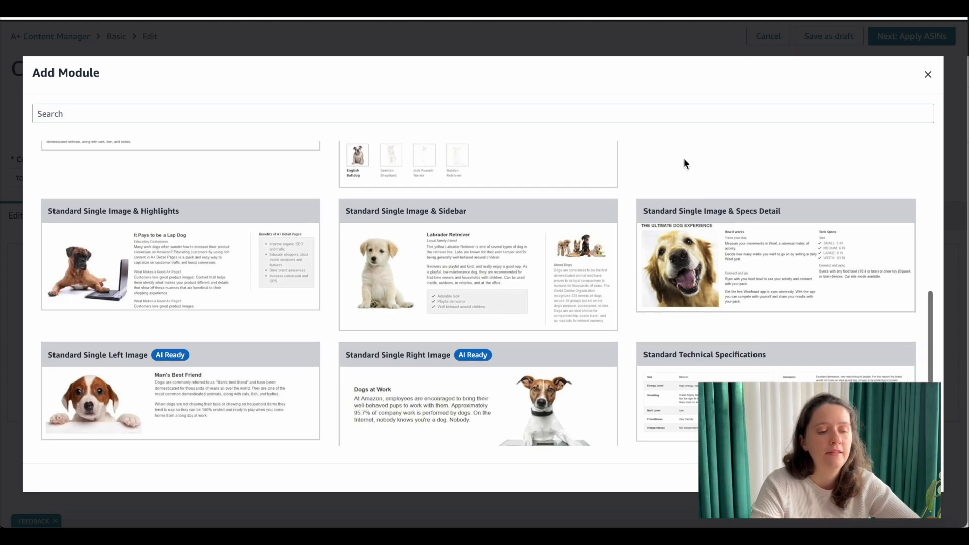
scroll(684, 161, "up", 8)
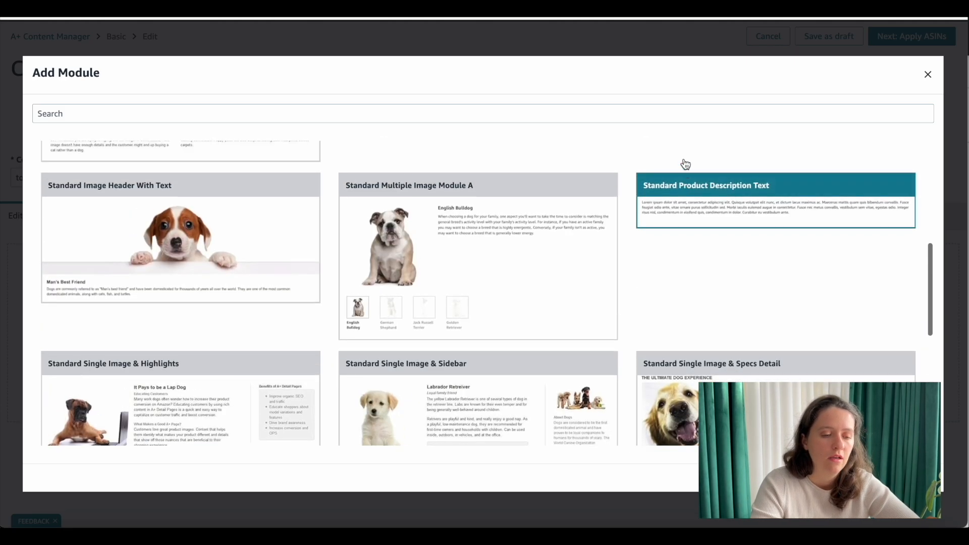
Add a Standard Company Logo module as the first module of the content.
scroll(614, 210, "up", 3)
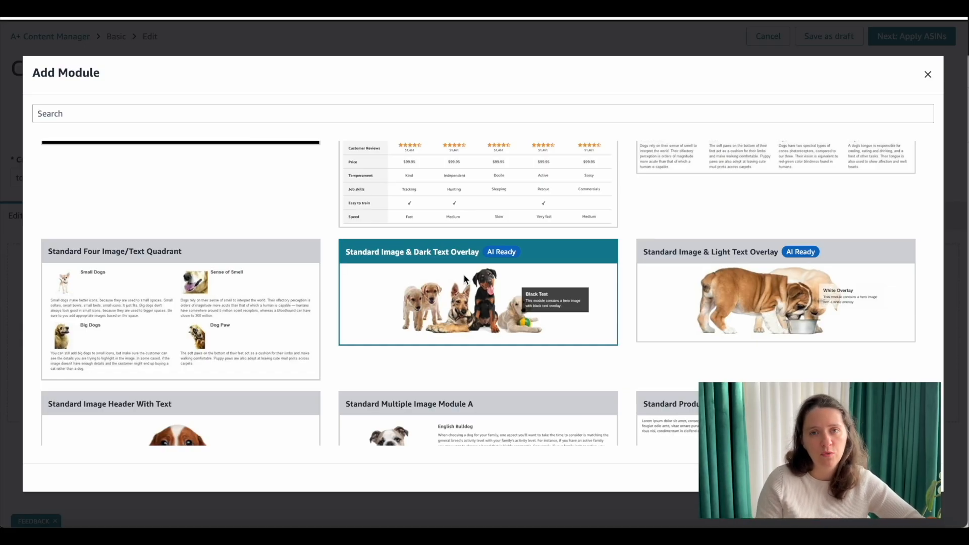
scroll(688, 216, "up", 1)
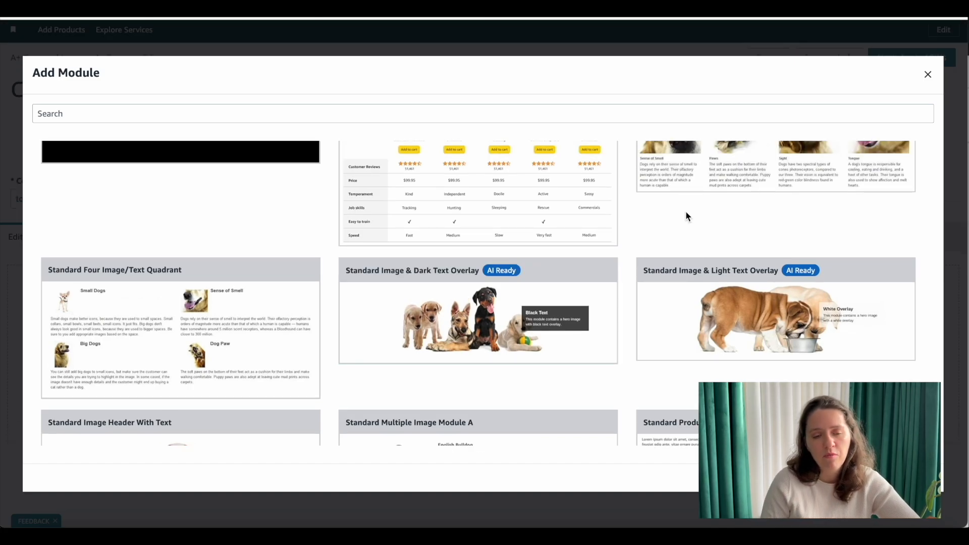
scroll(685, 211, "up", 3)
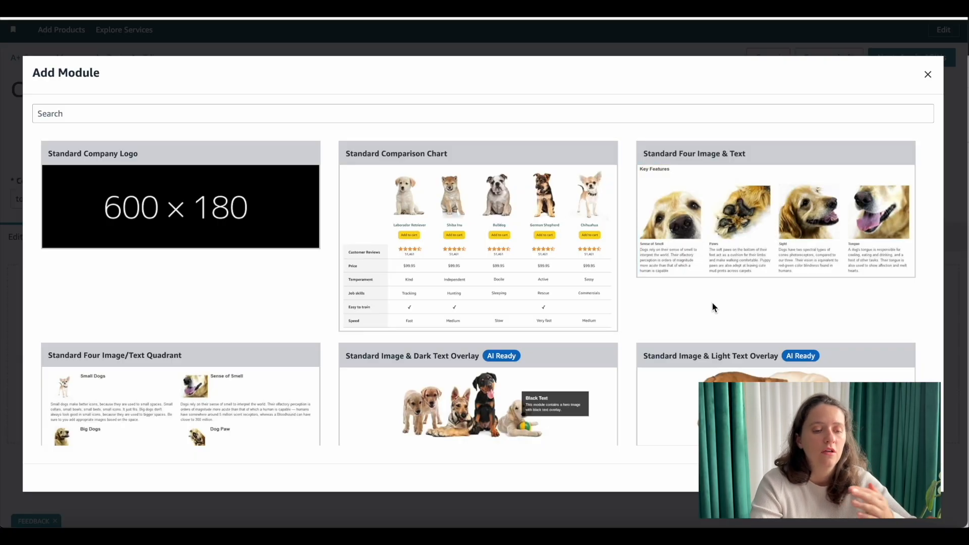
left_click(156, 187)
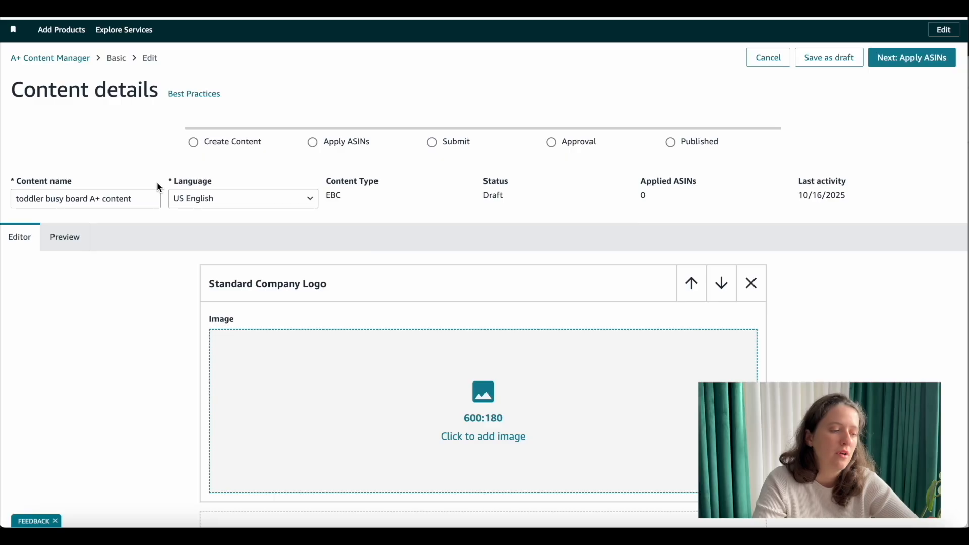
Add a Standard Four Image & Text module below the company logo module.
scroll(404, 303, "down", 2)
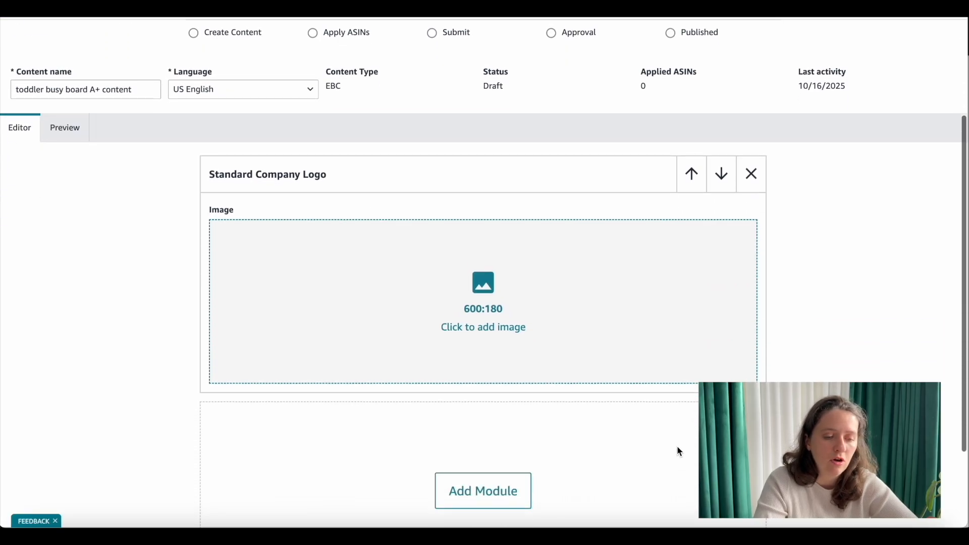
left_click(514, 498)
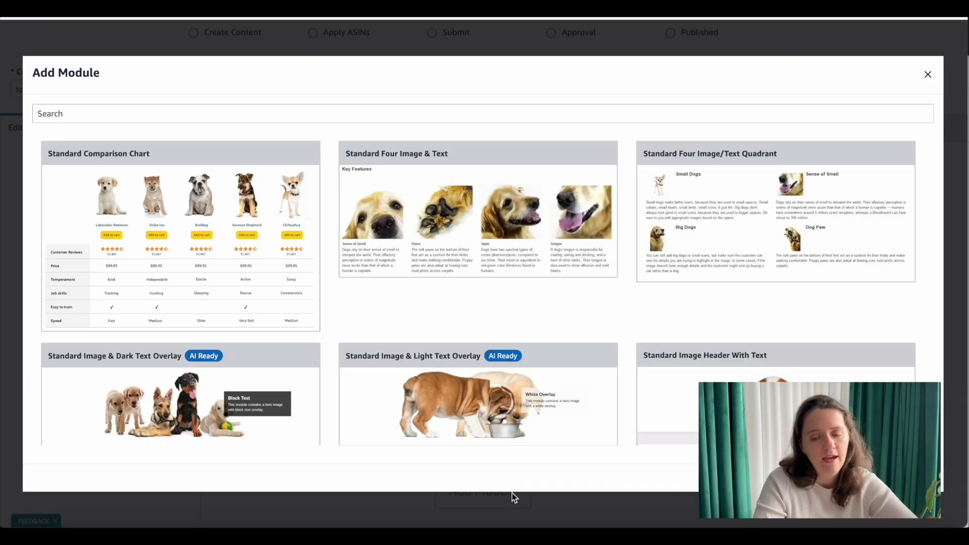
left_click(447, 207)
scroll(772, 262, "down", 6)
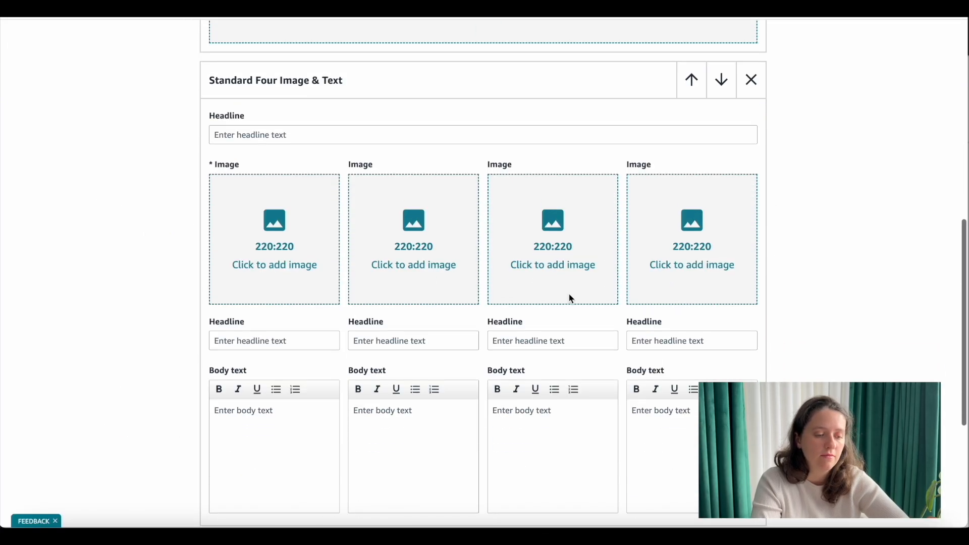
Examine the headline and body text fields under the four images of the Standard Four Image & Text module.
left_click(283, 345)
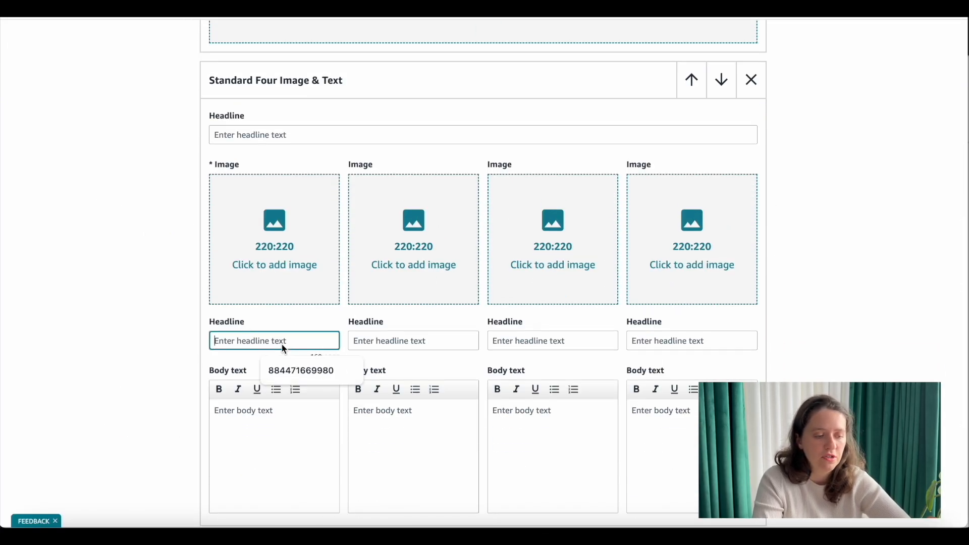
left_click(457, 347)
left_click(538, 345)
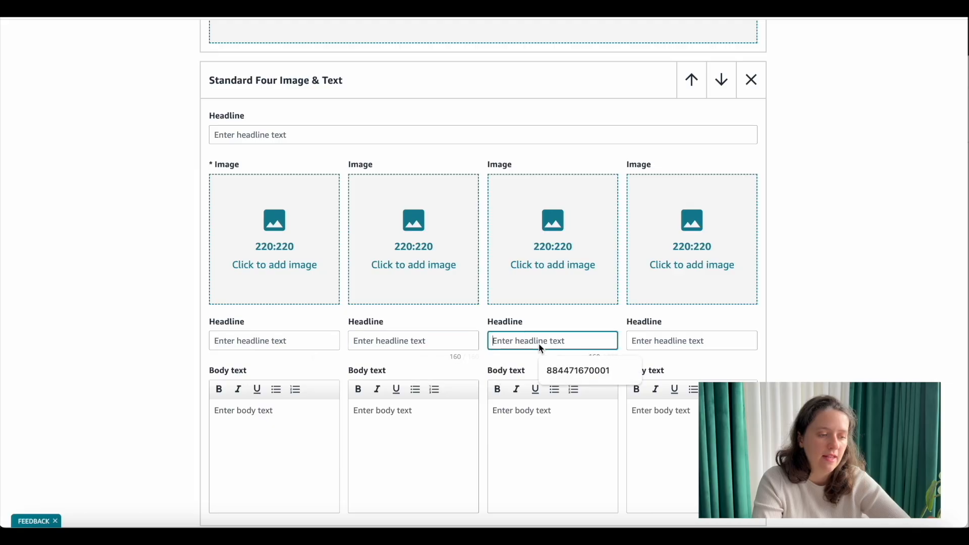
left_click(866, 297)
scroll(866, 297, "down", 3)
left_click(593, 294)
left_click(441, 286)
left_click(318, 286)
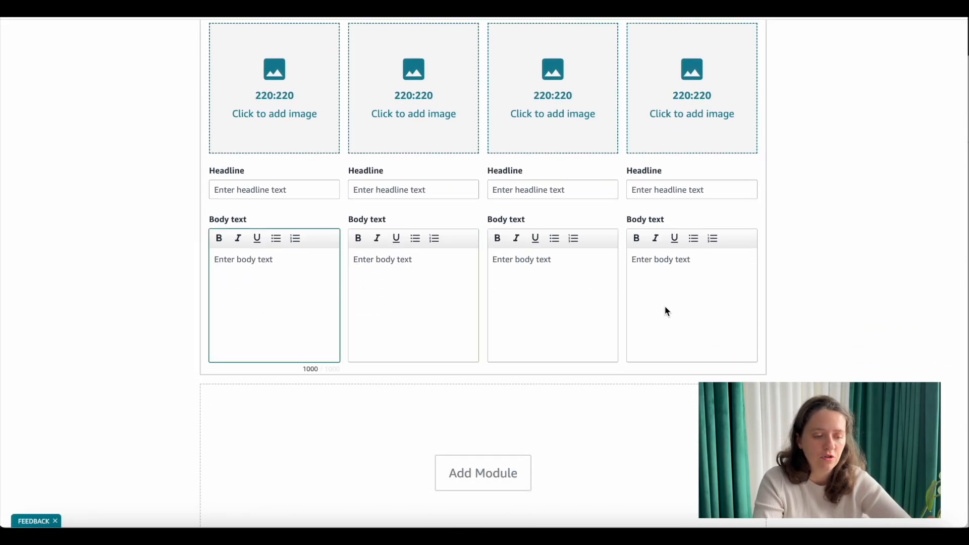
Add a Standard Image & Light Text Overlay module below the four-image module.
scroll(558, 348, "down", 2)
left_click(510, 397)
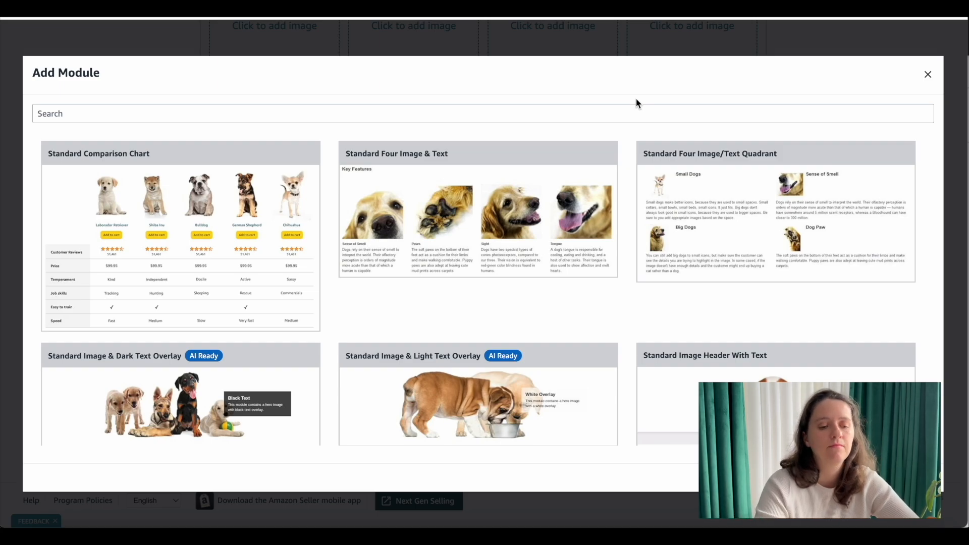
scroll(608, 311, "down", 3)
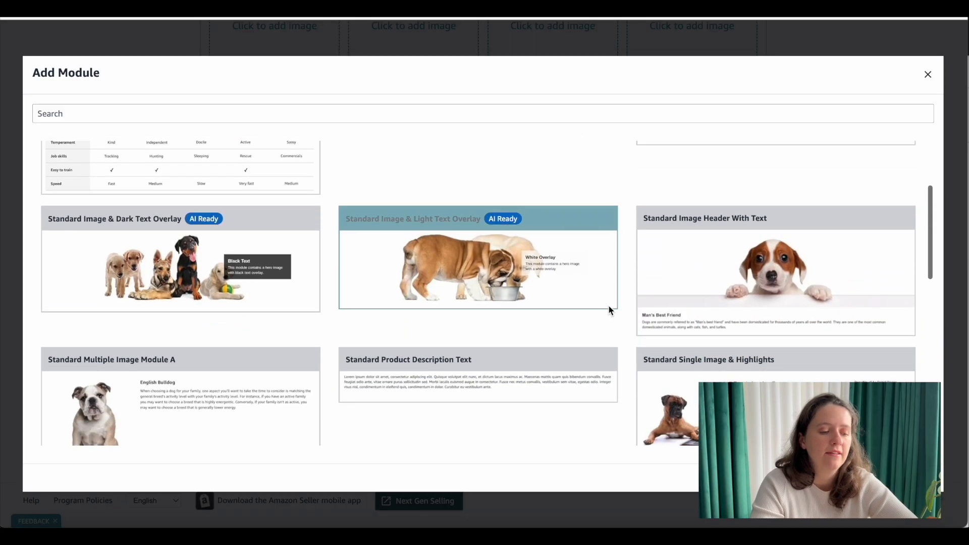
scroll(559, 175, "down", 2)
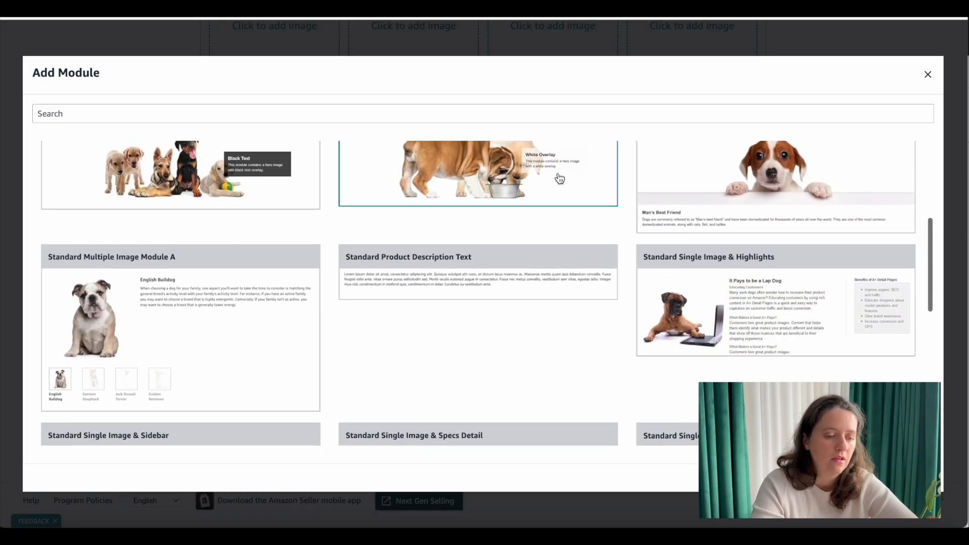
scroll(482, 285, "up", 2)
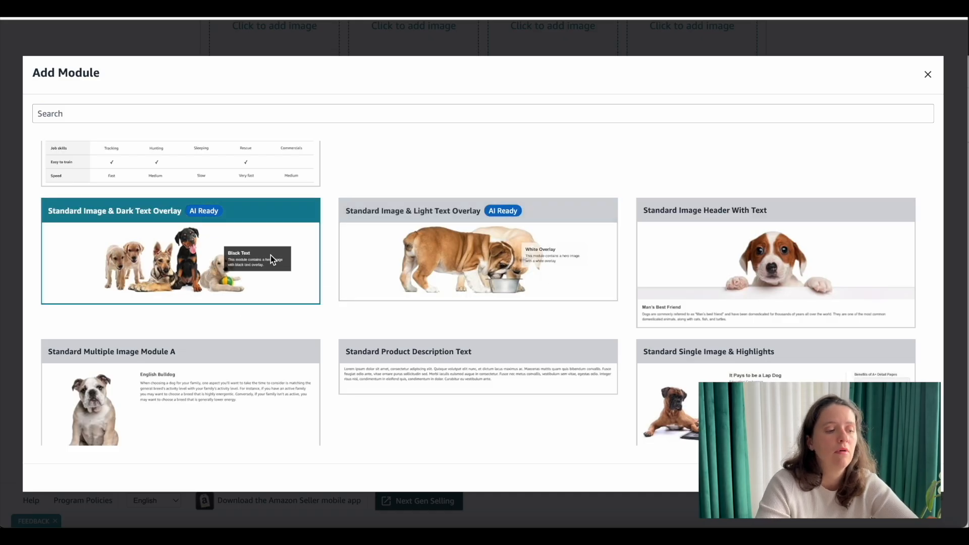
left_click(555, 261)
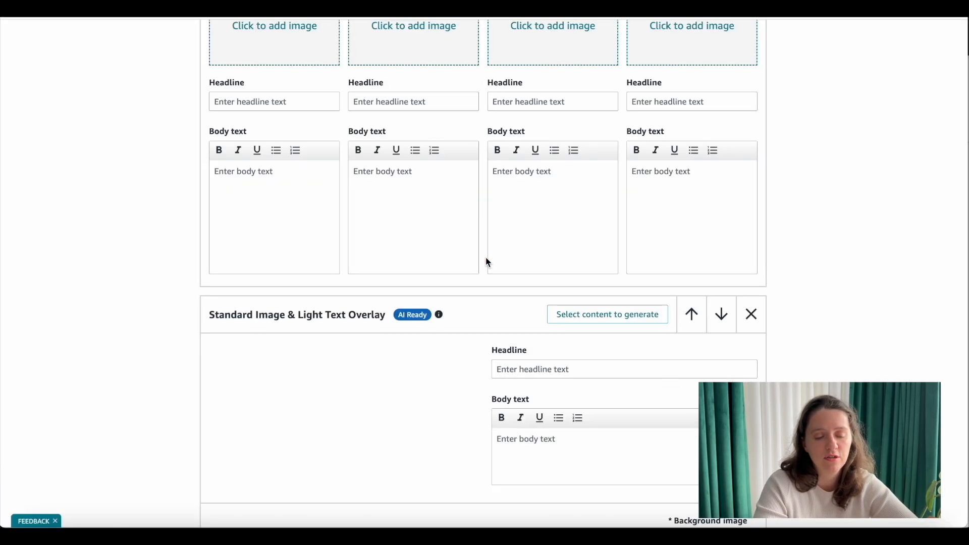
Add a Standard Image Header With Text module below the Standard Image & Light Text Overlay module.
scroll(847, 287, "down", 5)
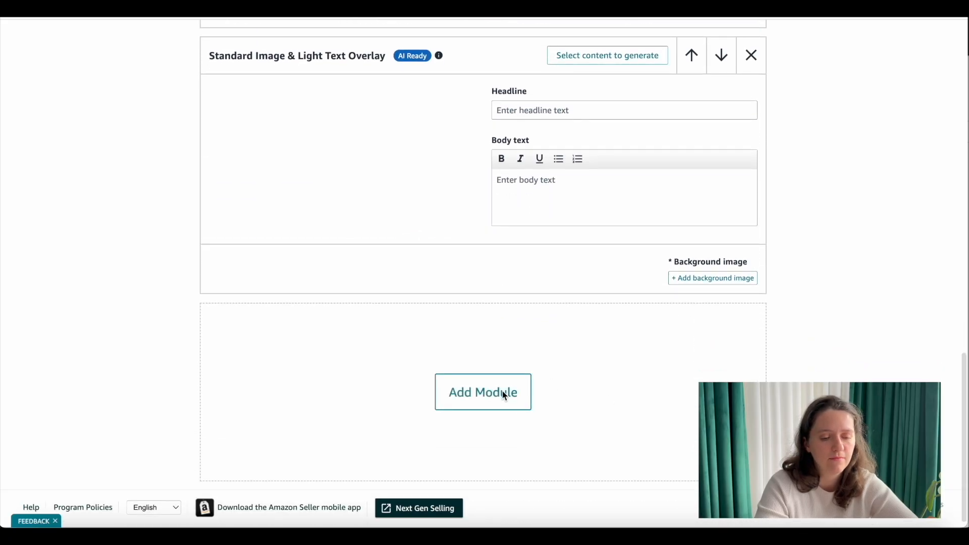
left_click(505, 394)
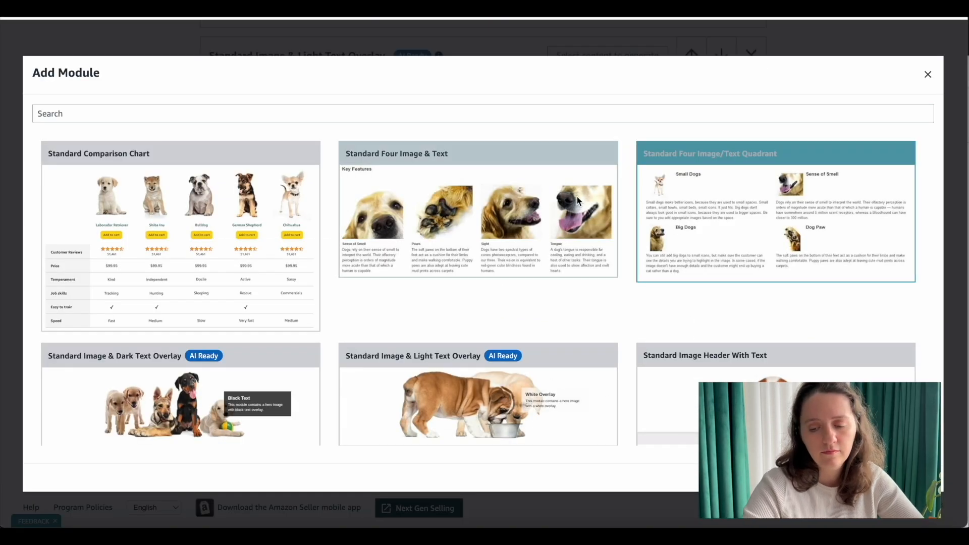
scroll(578, 309, "down", 3)
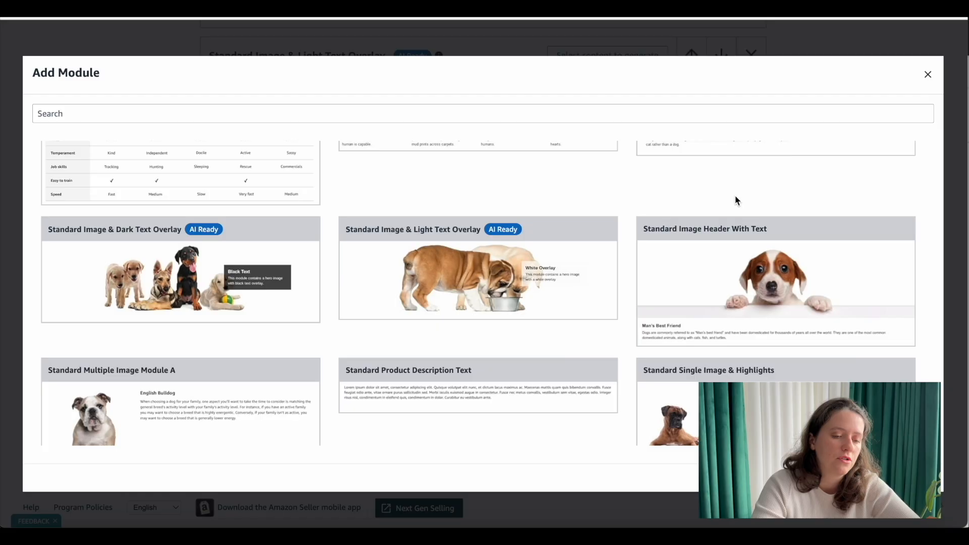
scroll(735, 195, "down", 1)
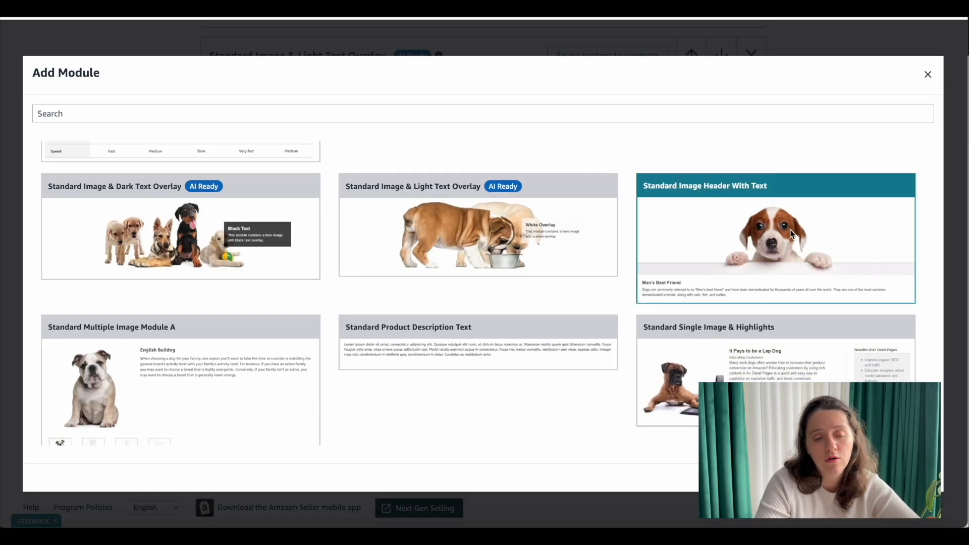
left_click(753, 290)
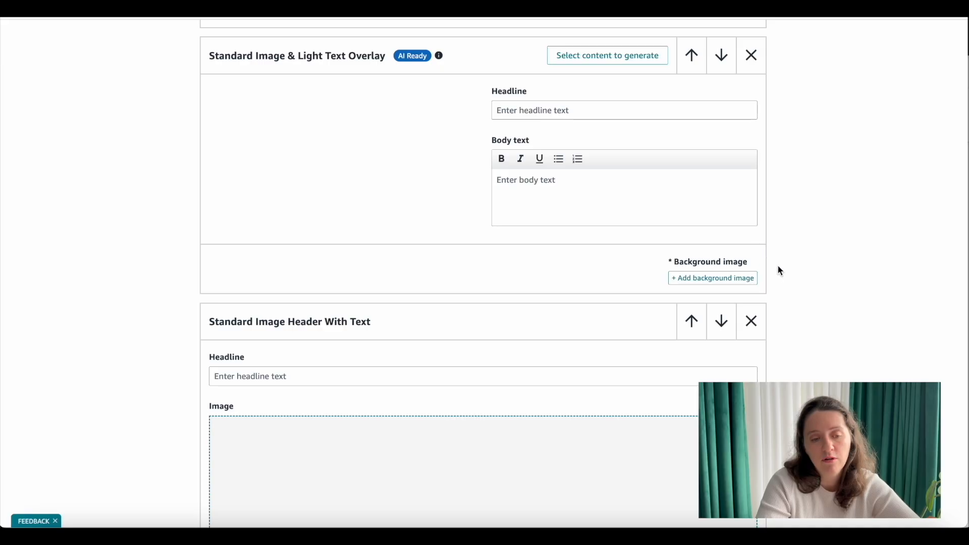
Add a second Standard Four Image & Text module below the Standard Image Header With Text module.
scroll(821, 287, "down", 9)
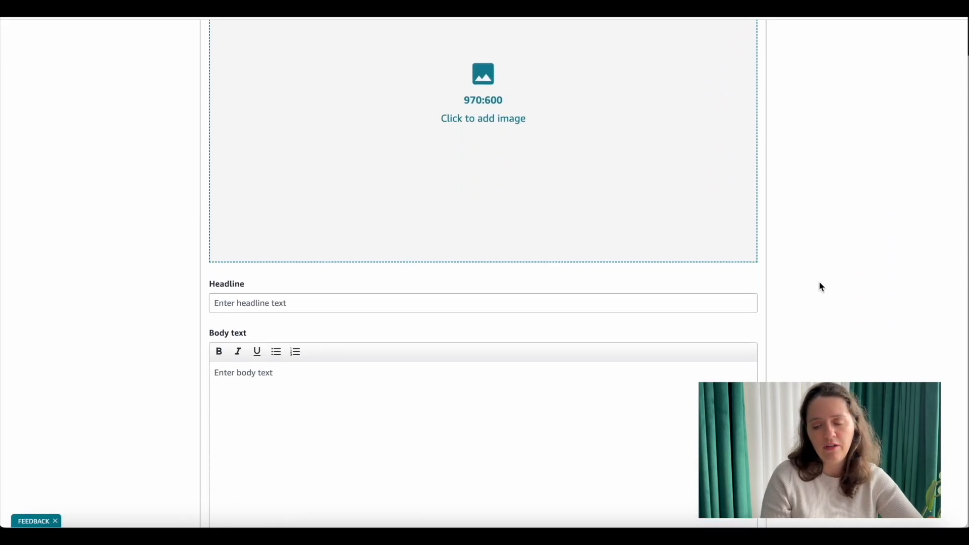
scroll(821, 287, "down", 5)
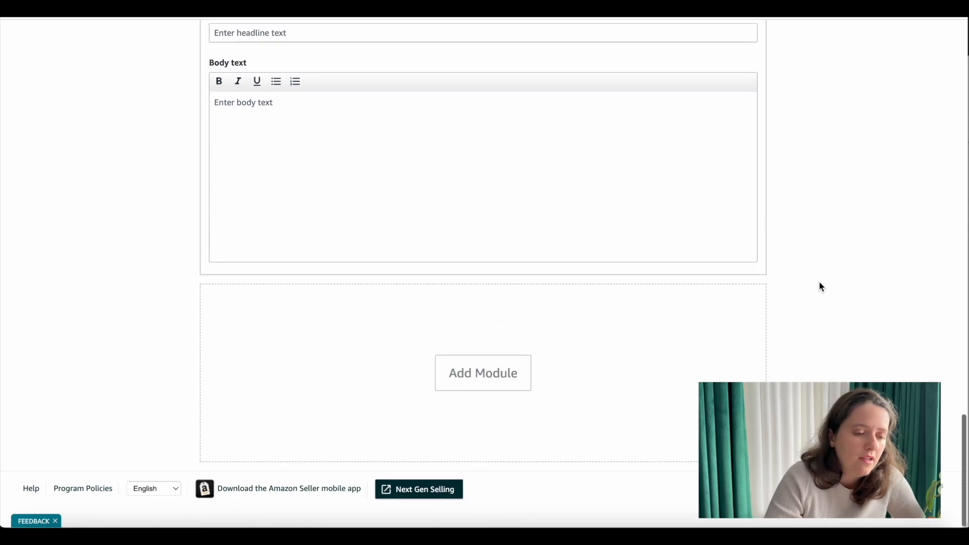
left_click(492, 388)
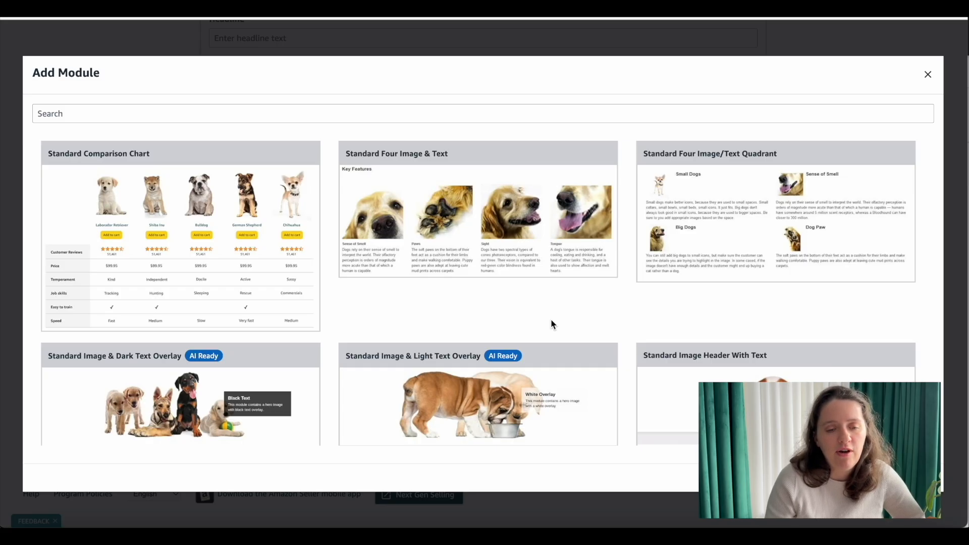
scroll(561, 319, "down", 10)
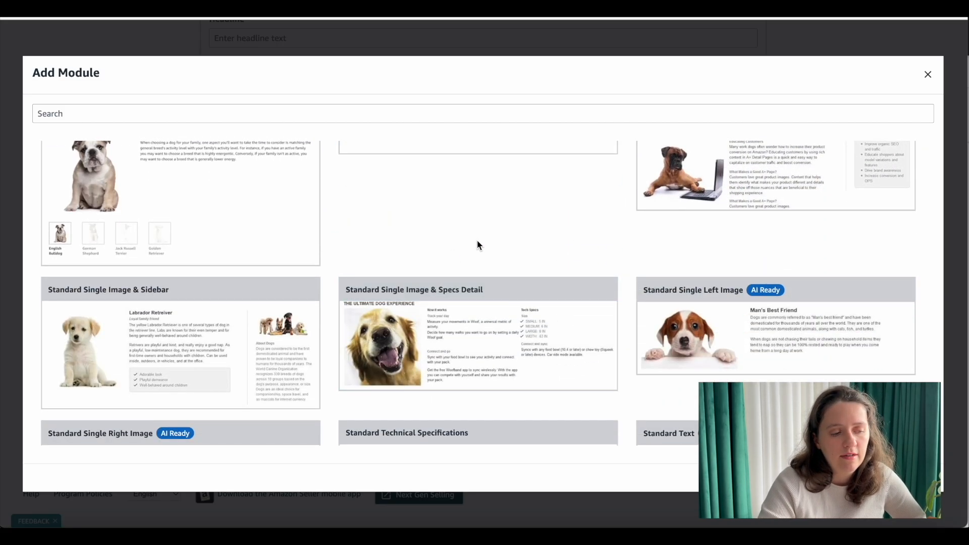
scroll(479, 245, "down", 1)
scroll(499, 208, "down", 3)
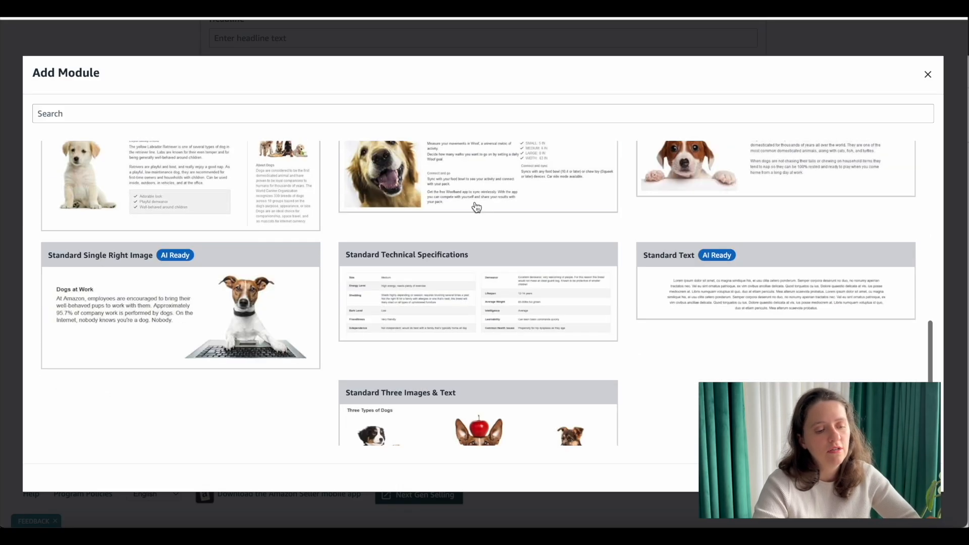
scroll(476, 207, "down", 1)
scroll(477, 207, "down", 3)
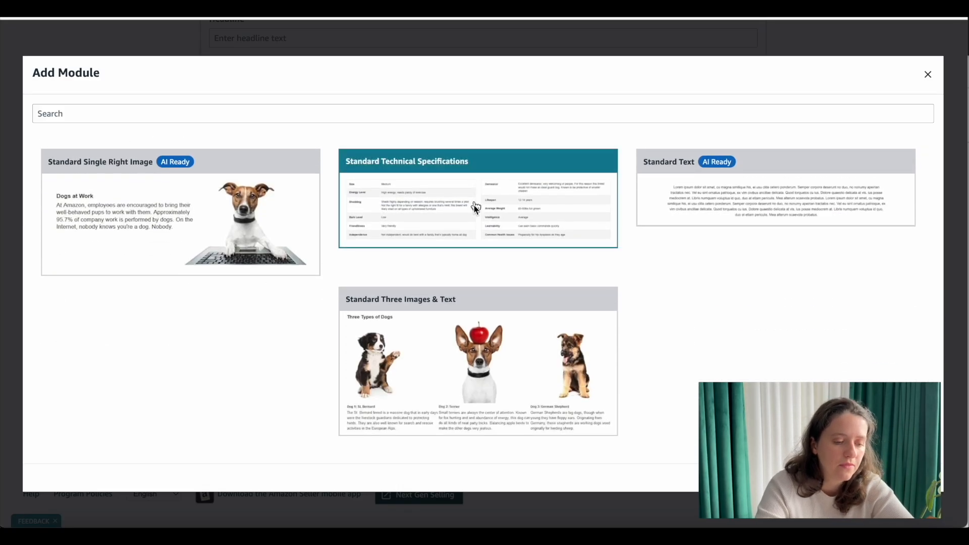
scroll(335, 347, "down", 5)
scroll(336, 347, "up", 5)
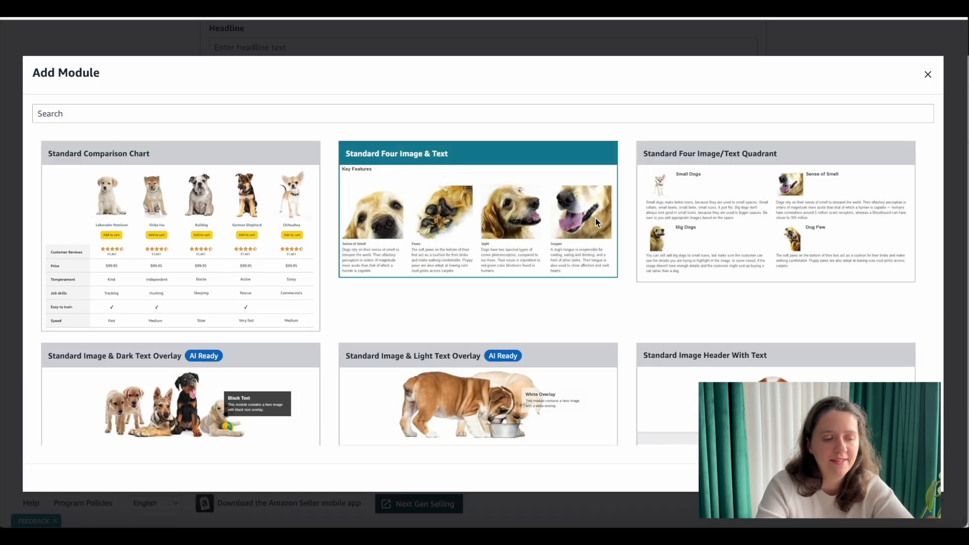
left_click(492, 230)
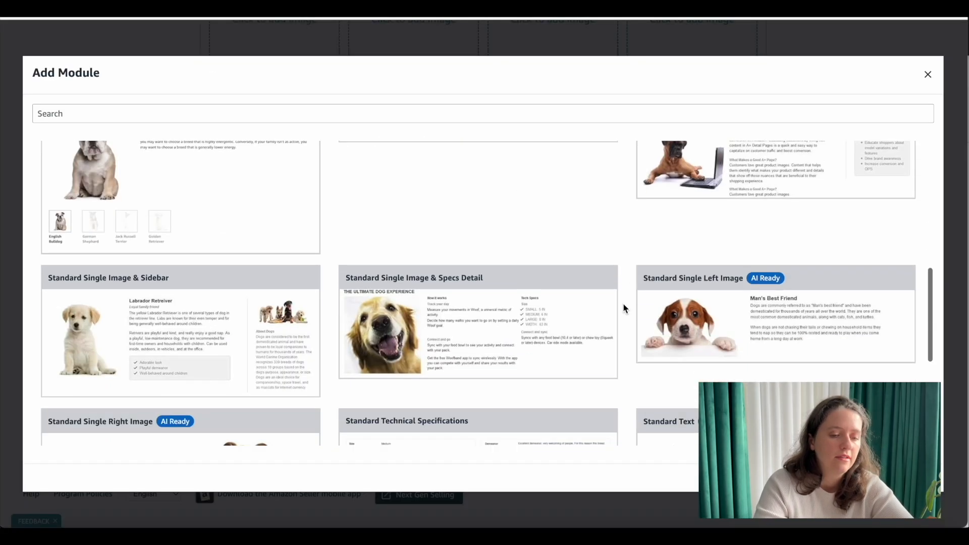
Examine the remaining standard modules on offer, close the selection without adding one, and return to the company logo module.
scroll(623, 303, "down", 3)
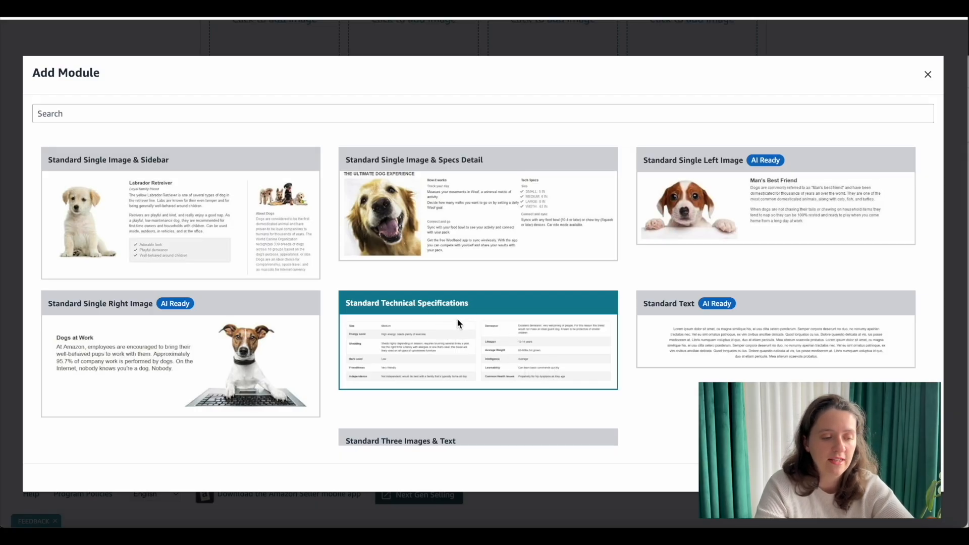
scroll(484, 283, "down", 3)
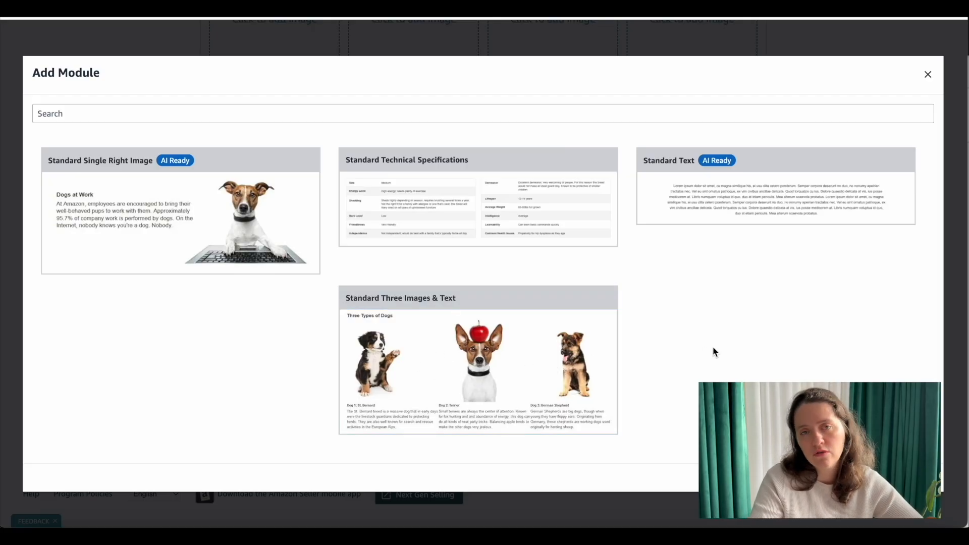
left_click(928, 76)
scroll(861, 234, "up", 2)
scroll(863, 238, "down", 2)
scroll(864, 238, "up", 20)
scroll(864, 238, "up", 12)
scroll(864, 238, "down", 4)
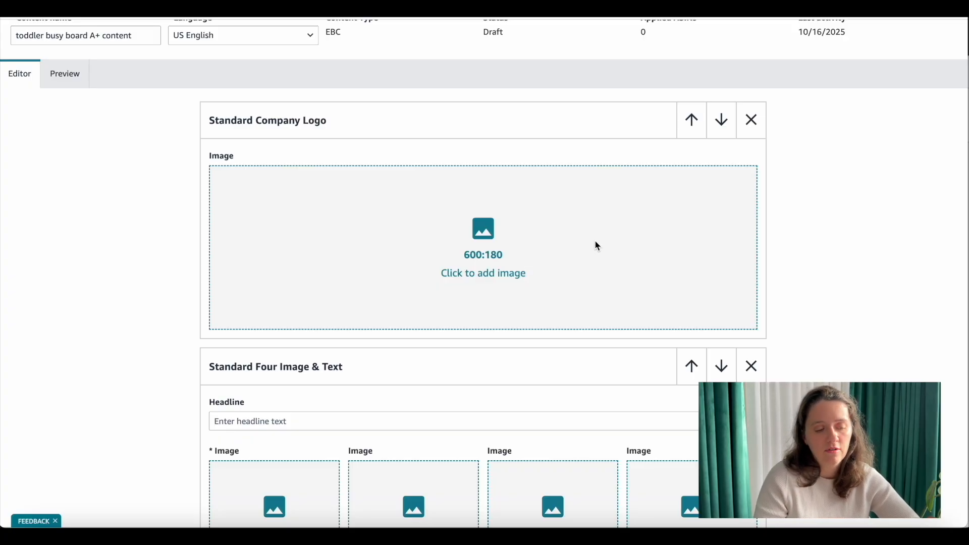
Examine the image upload requirements and the text fields of the first Standard Four Image & Text module.
scroll(839, 208, "down", 1)
scroll(842, 208, "down", 2)
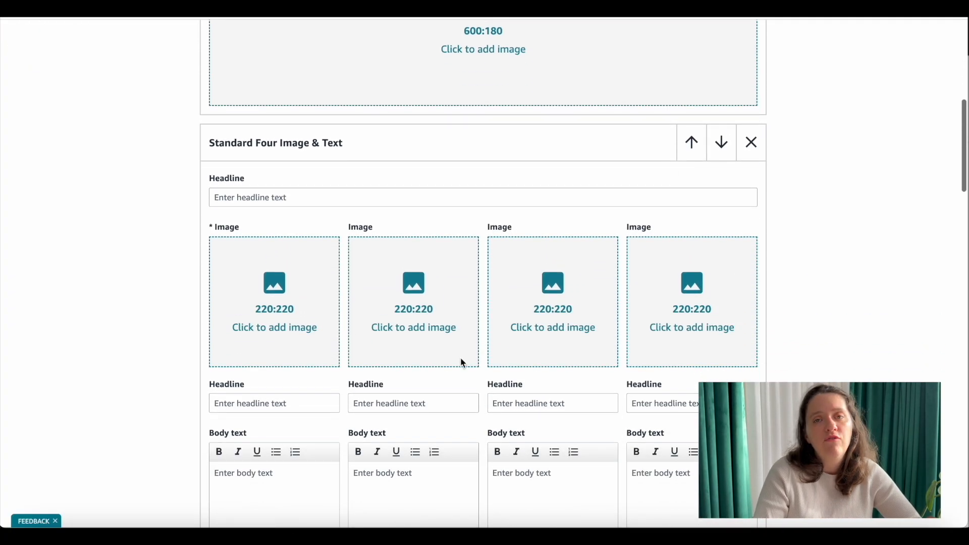
left_click(412, 313)
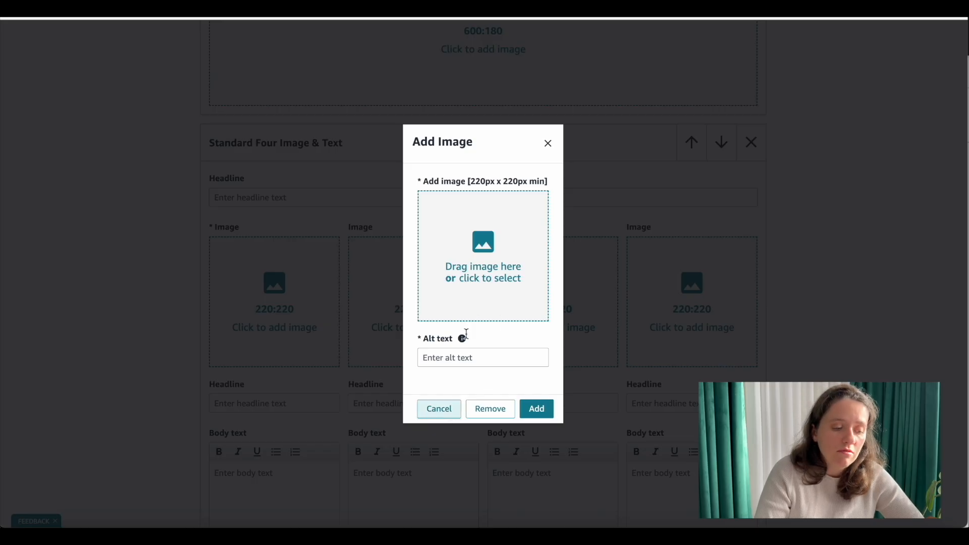
left_click(547, 144)
scroll(471, 266, "down", 1)
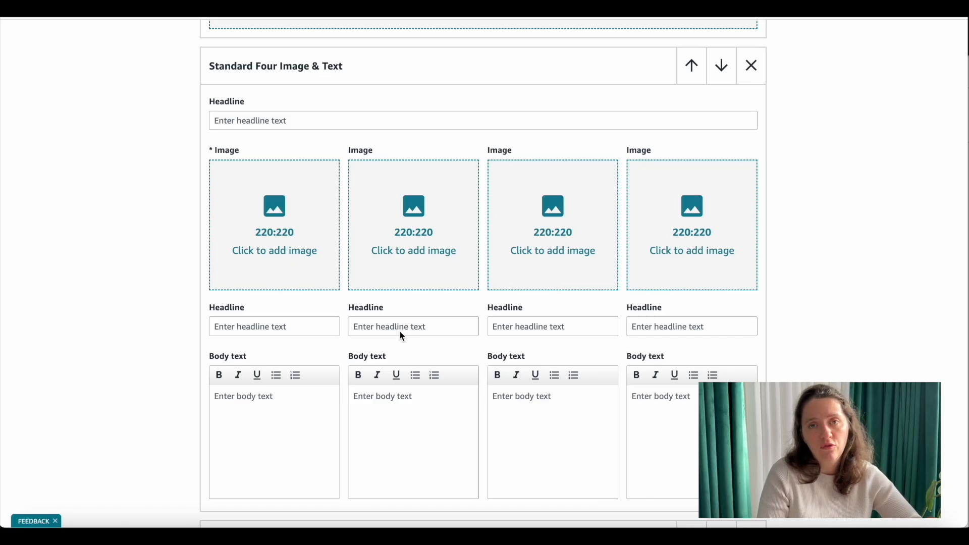
scroll(821, 266, "down", 1)
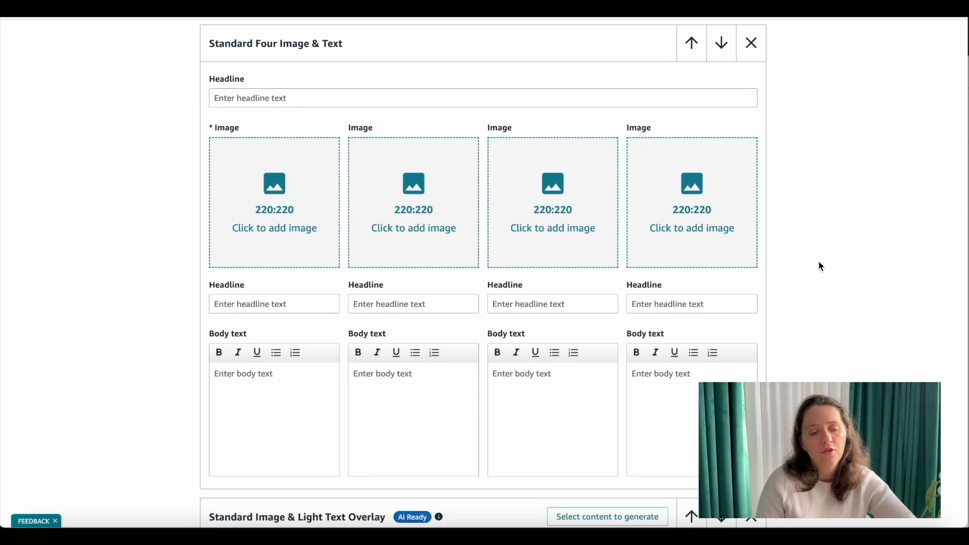
scroll(821, 266, "down", 1)
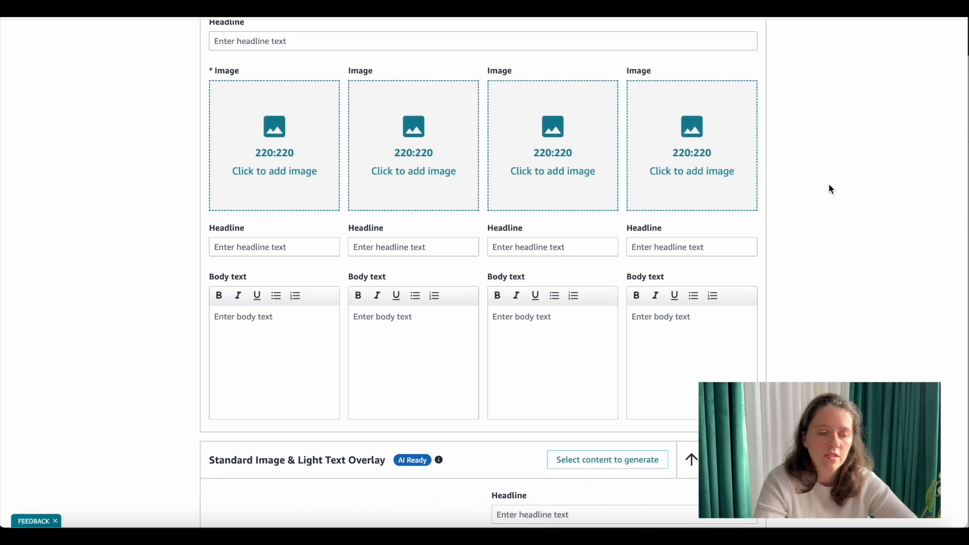
scroll(829, 184, "down", 1)
scroll(829, 185, "up", 3)
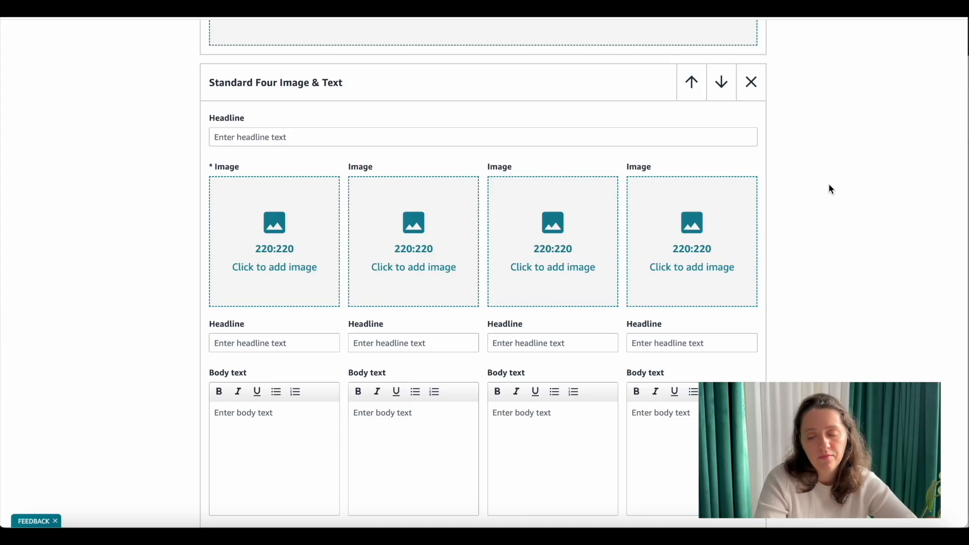
Try out "toddler busy board" as the alt text for the second image of the four-image module and discard it.
left_click(427, 238)
left_click(465, 361)
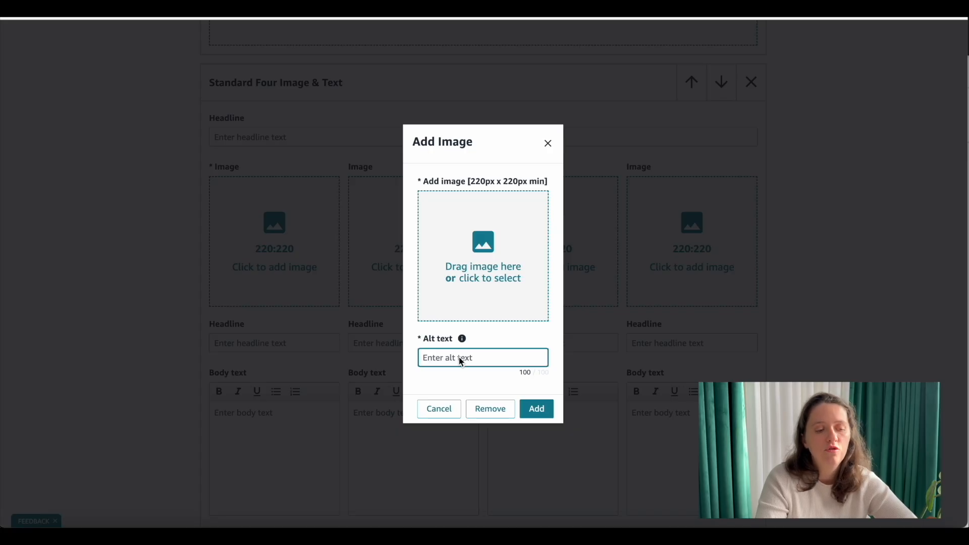
type("toddler")
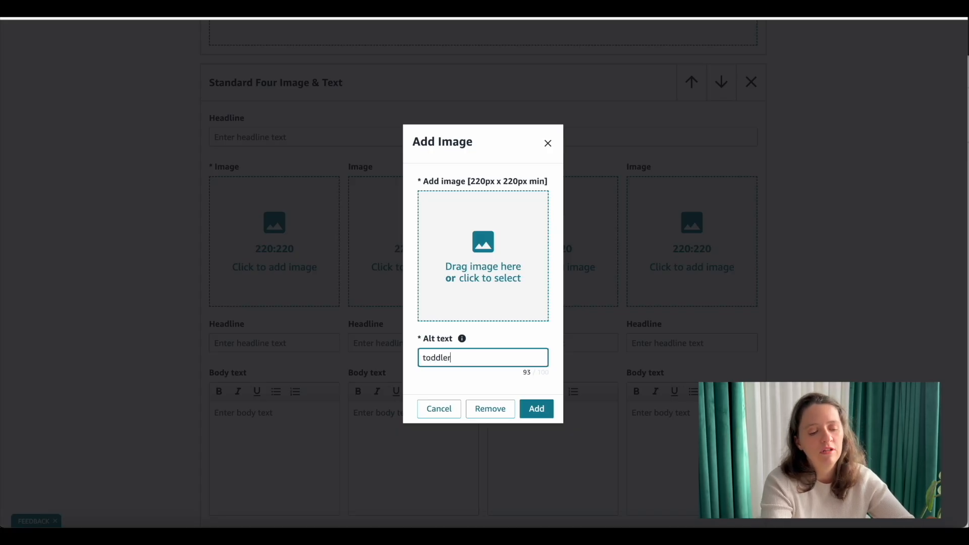
type(" busy board")
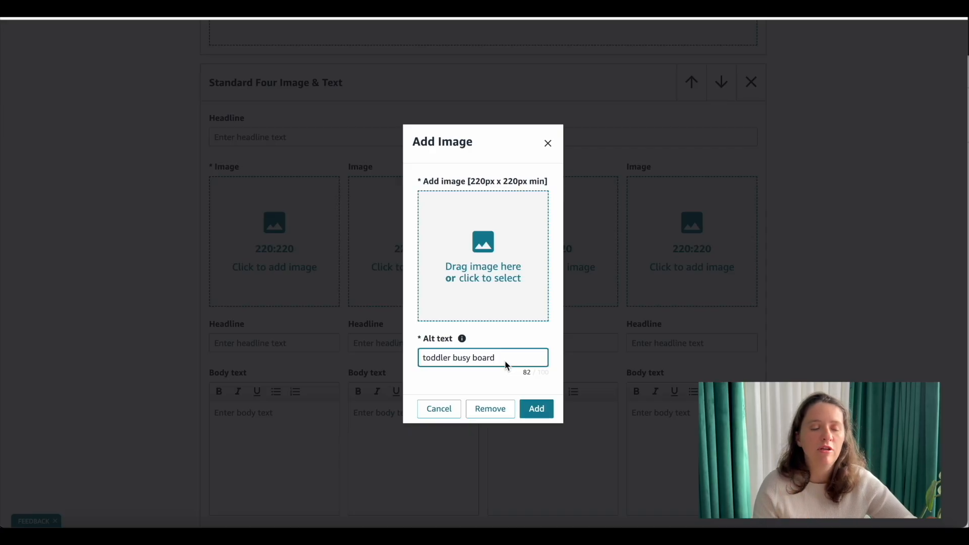
left_click(439, 409)
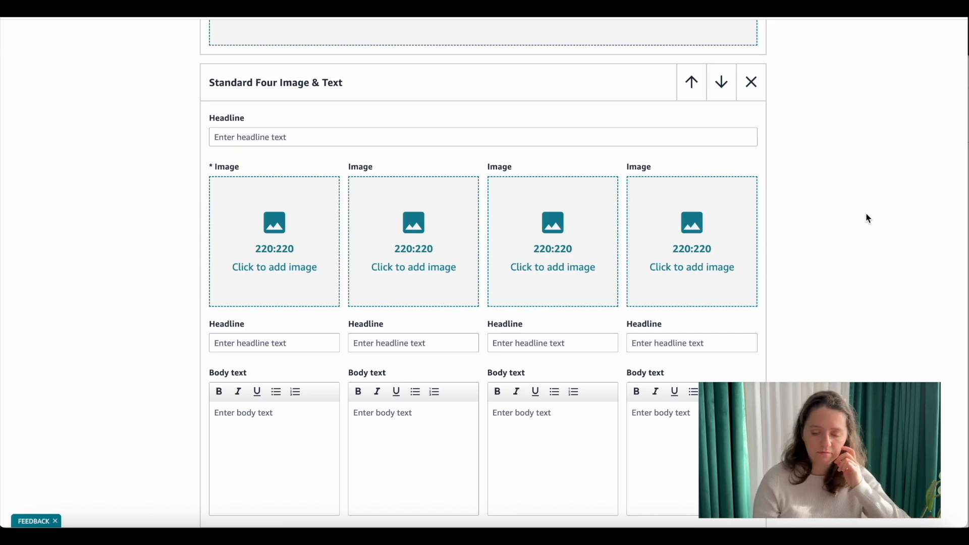
Review the added modules, preview the content in the mobile and desktop views, and return to editing.
scroll(866, 214, "down", 10)
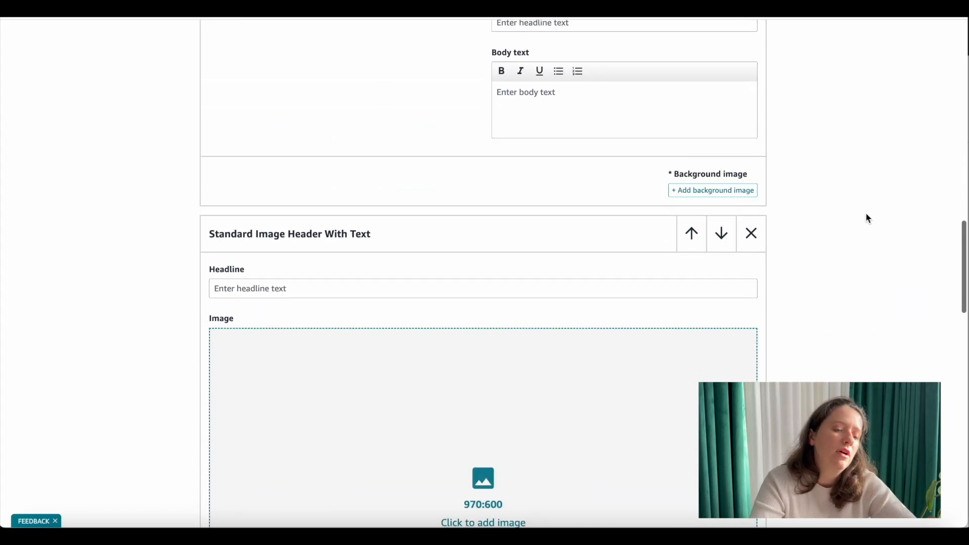
scroll(866, 218, "down", 2)
scroll(866, 218, "up", 10)
scroll(868, 218, "up", 10)
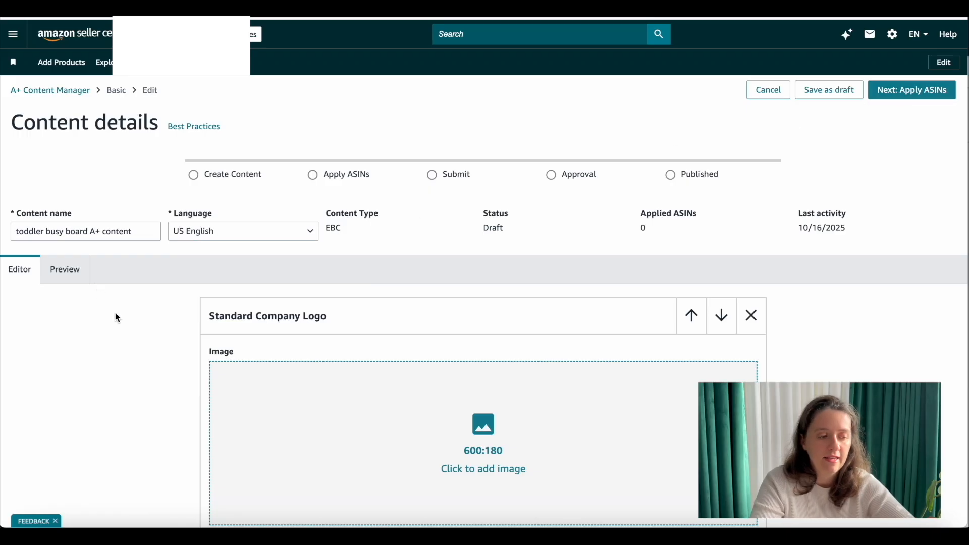
scroll(114, 315, "down", 1)
left_click(74, 262)
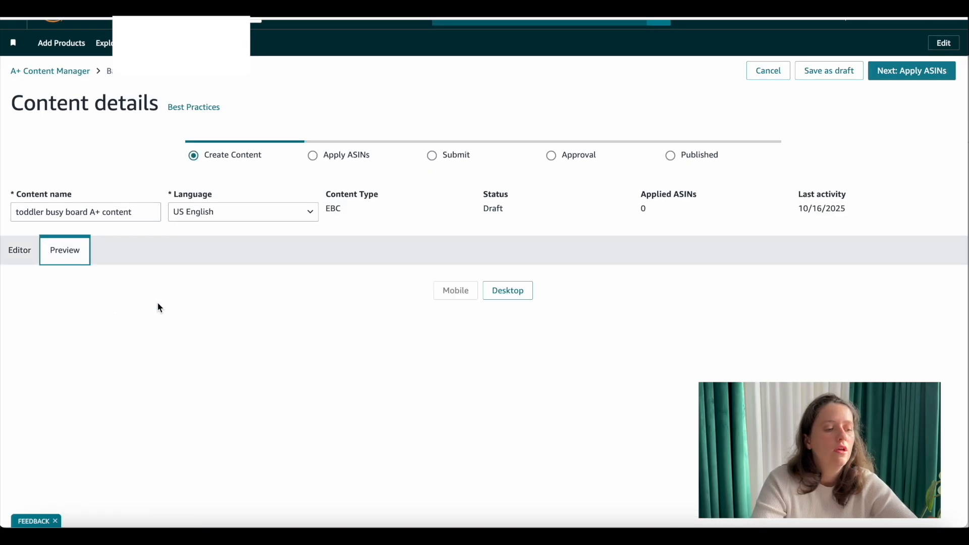
scroll(158, 303, "down", 3)
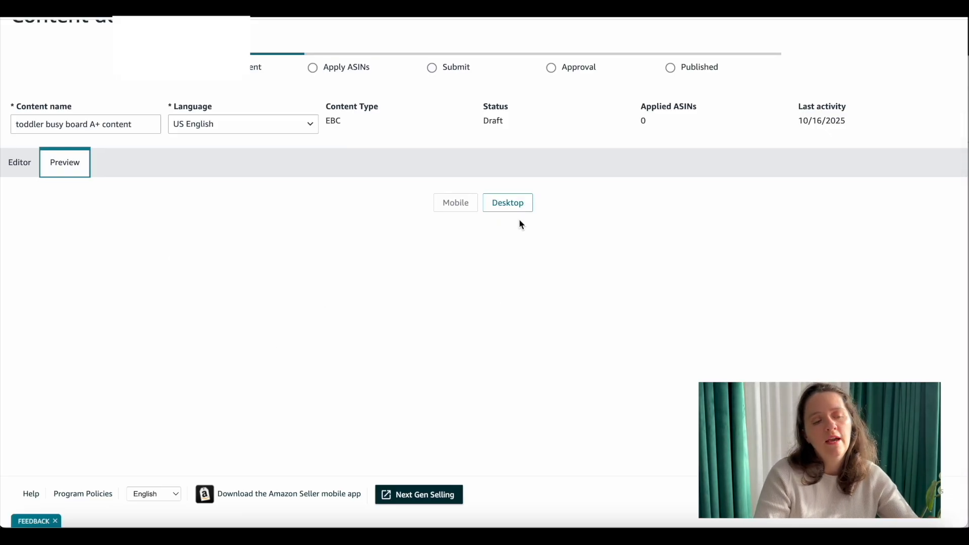
left_click(499, 204)
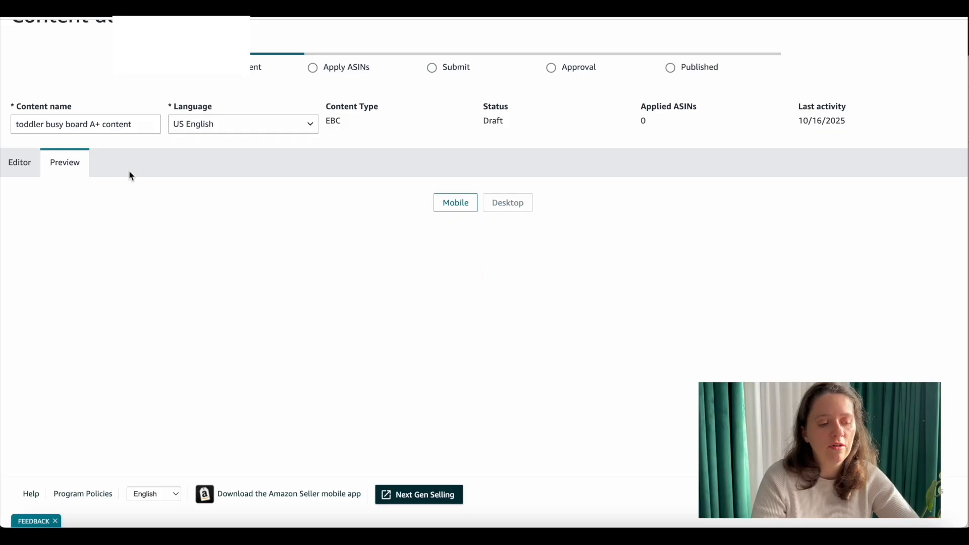
left_click(22, 167)
Try to advance the toddler busy board content to the Apply ASINs stage and dismiss the resulting notice.
scroll(550, 156, "up", 2)
scroll(552, 160, "up", 1)
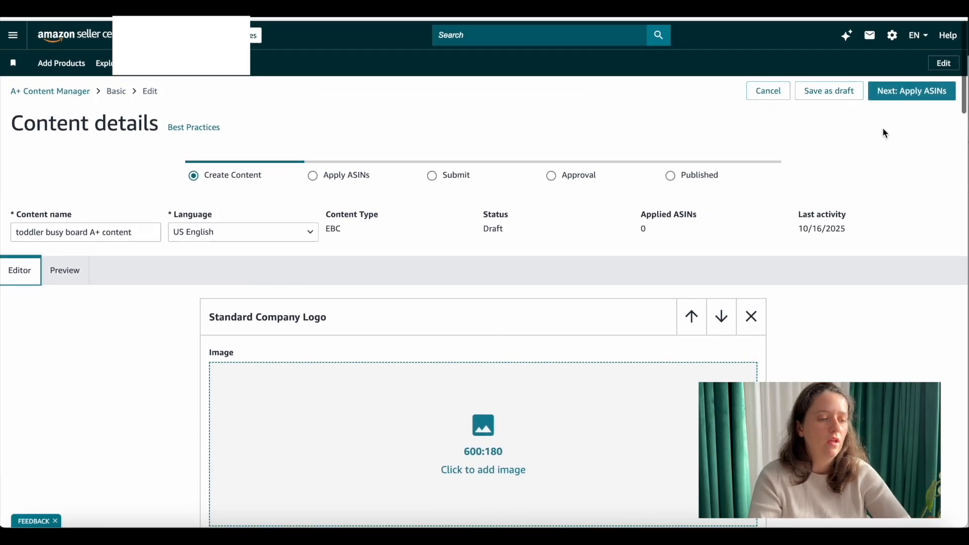
left_click(902, 98)
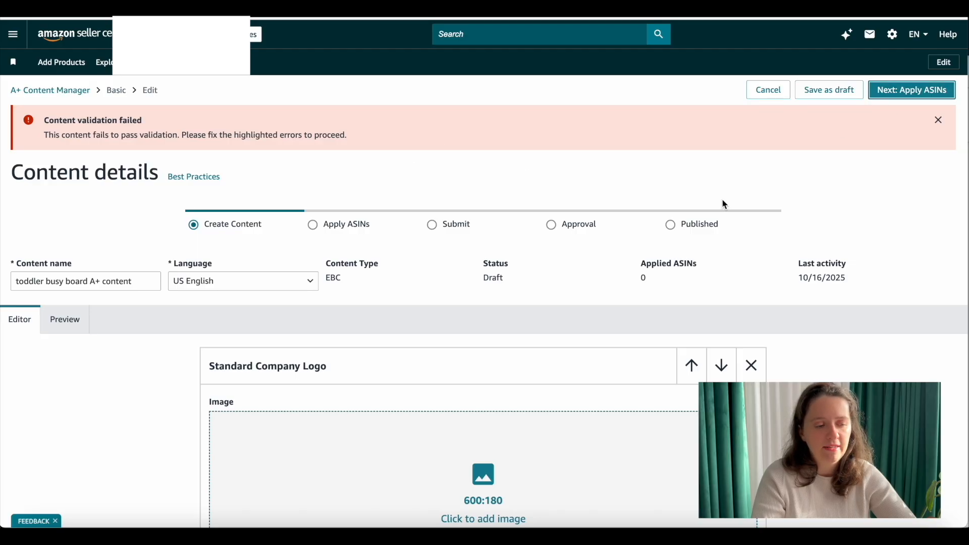
left_click(939, 120)
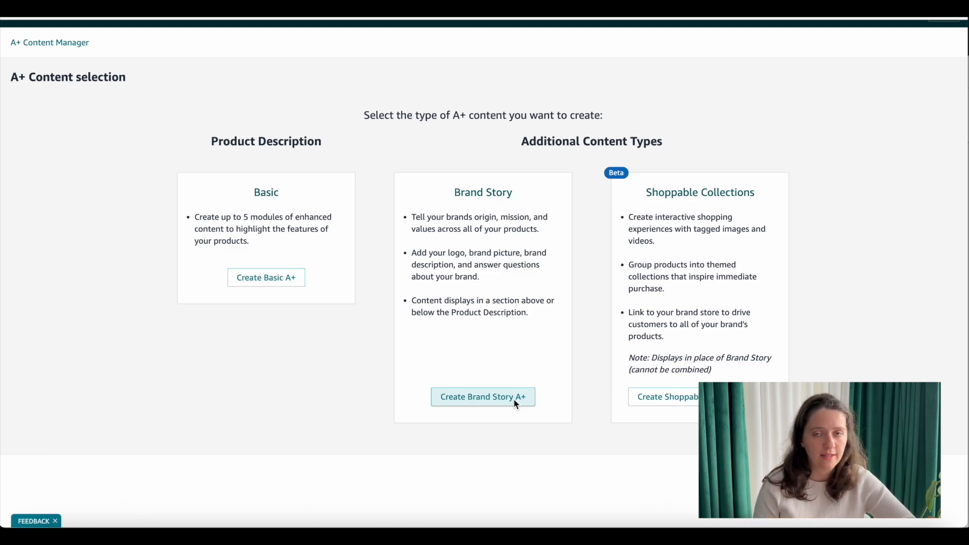
Start a new Brand Story A+ content and examine the text and background image fields of its Brand Carousel Background.
left_click(508, 398)
scroll(289, 247, "down", 3)
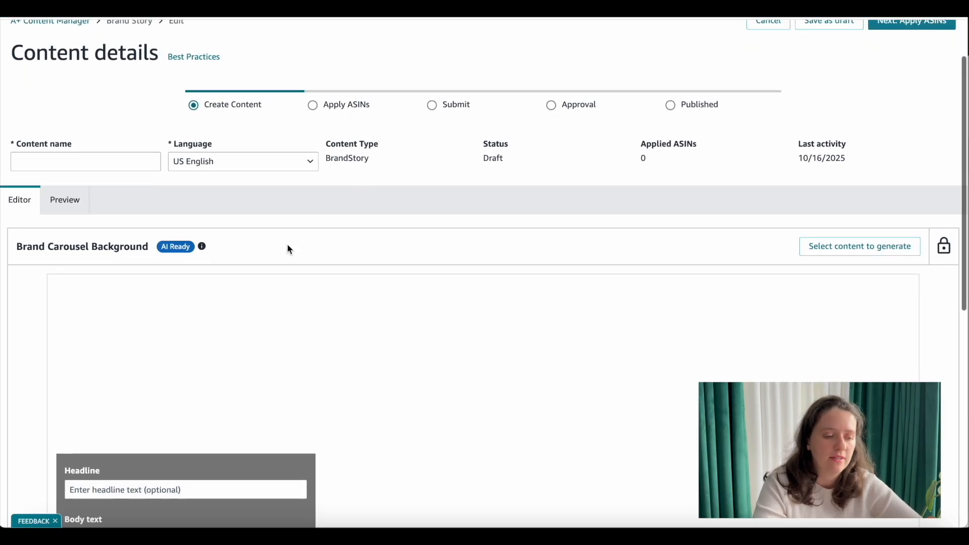
scroll(289, 249, "down", 4)
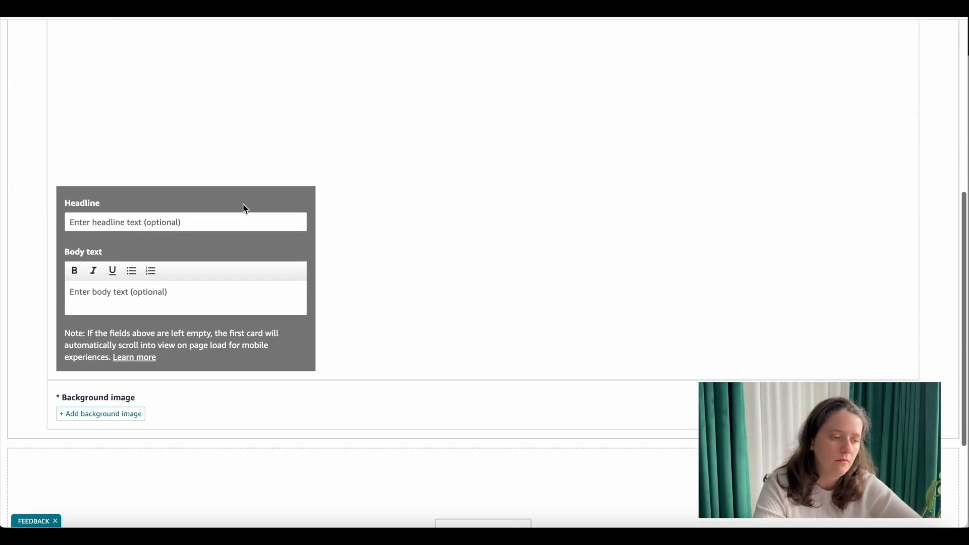
scroll(116, 393, "up", 1)
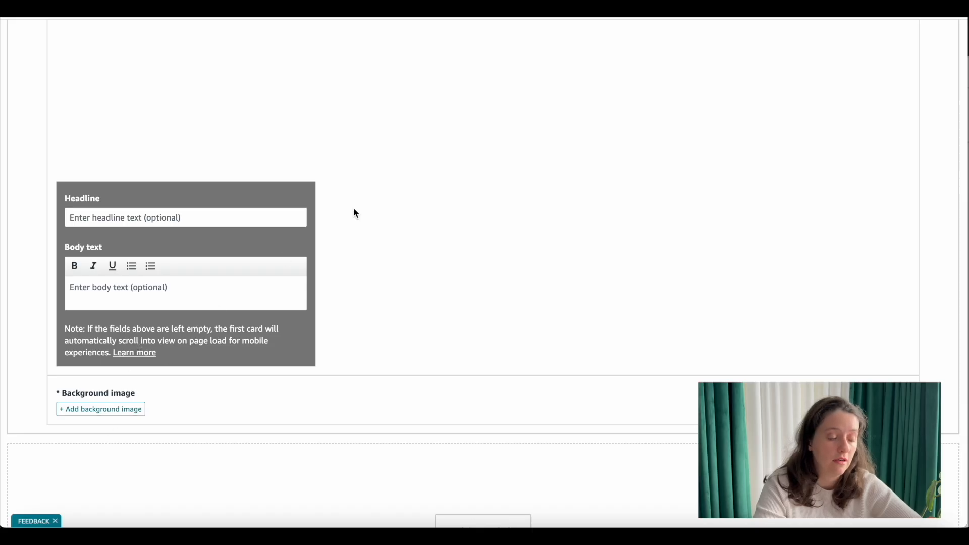
scroll(414, 172, "up", 1)
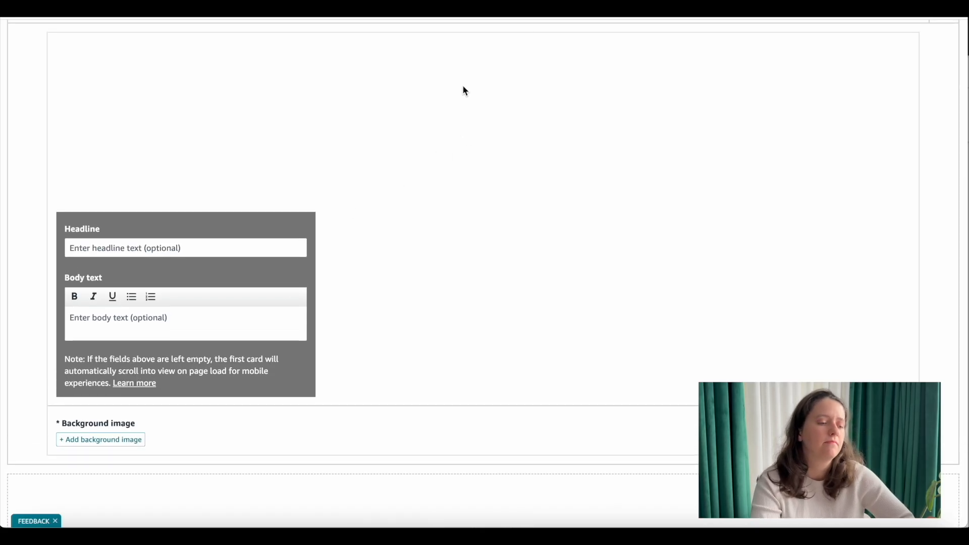
Switch to the Amazon collapsible cart wagon listing and examine its From the brand section.
left_click(550, 11)
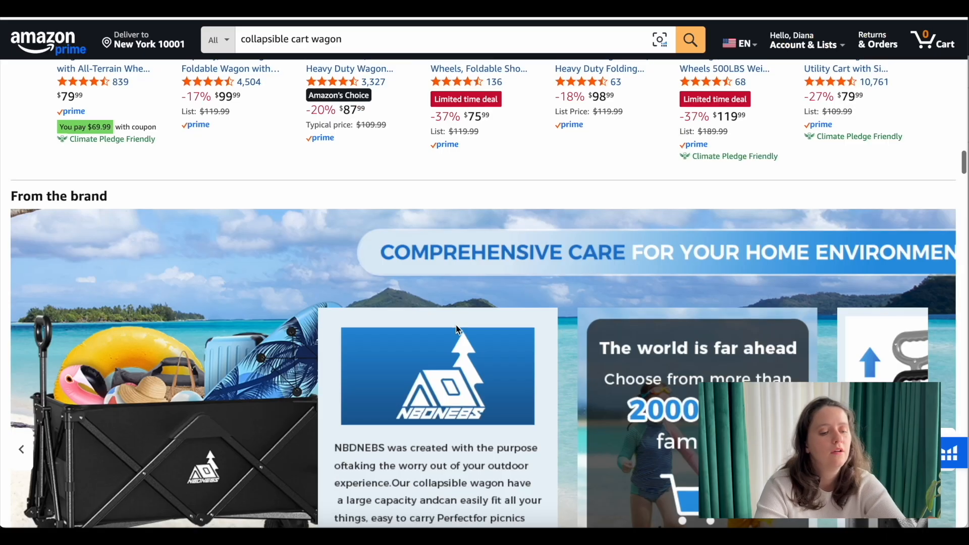
scroll(457, 329, "down", 2)
scroll(250, 228, "down", 1)
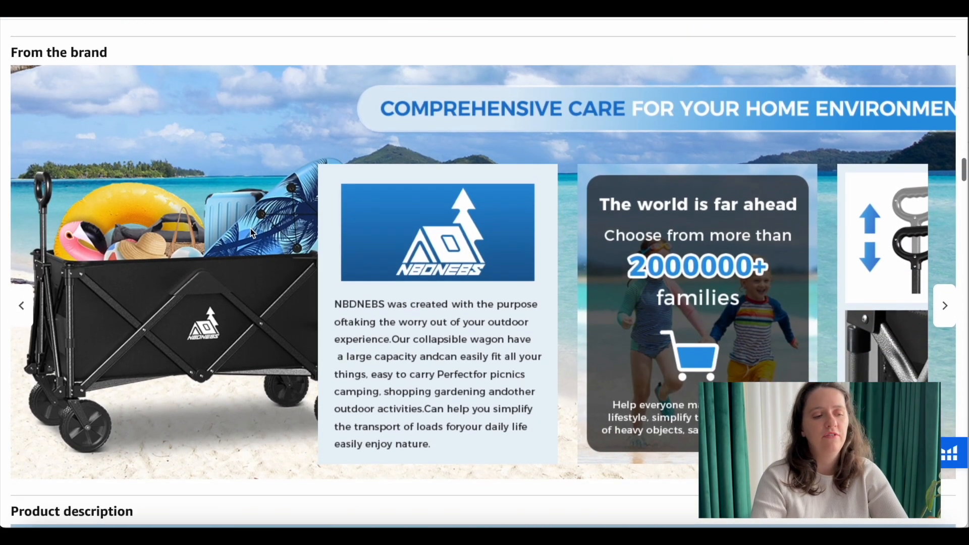